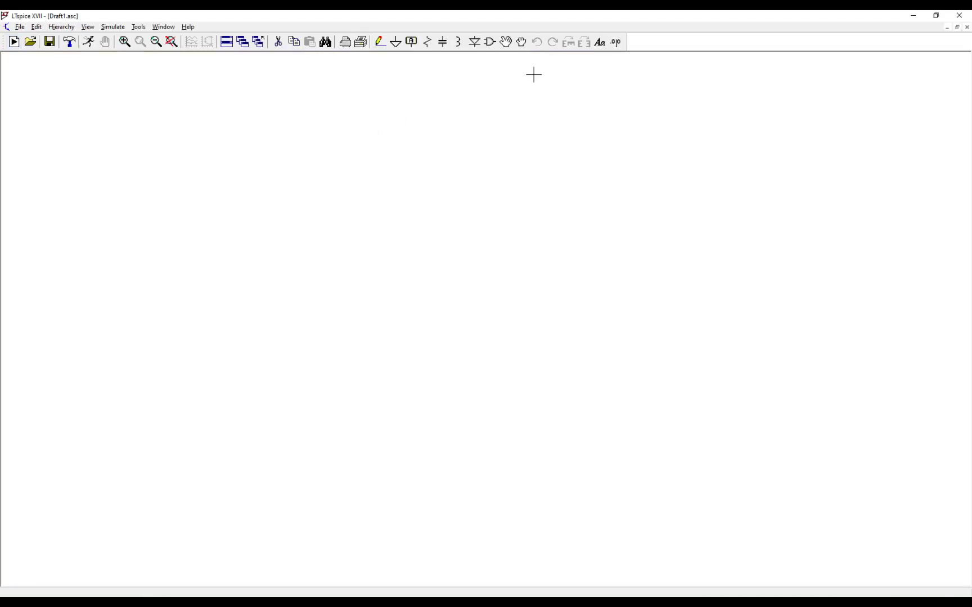
- Place voltage source V1, a horizontally rotated resistor R1 and capacitor C1 on the schematic
click(490, 42)
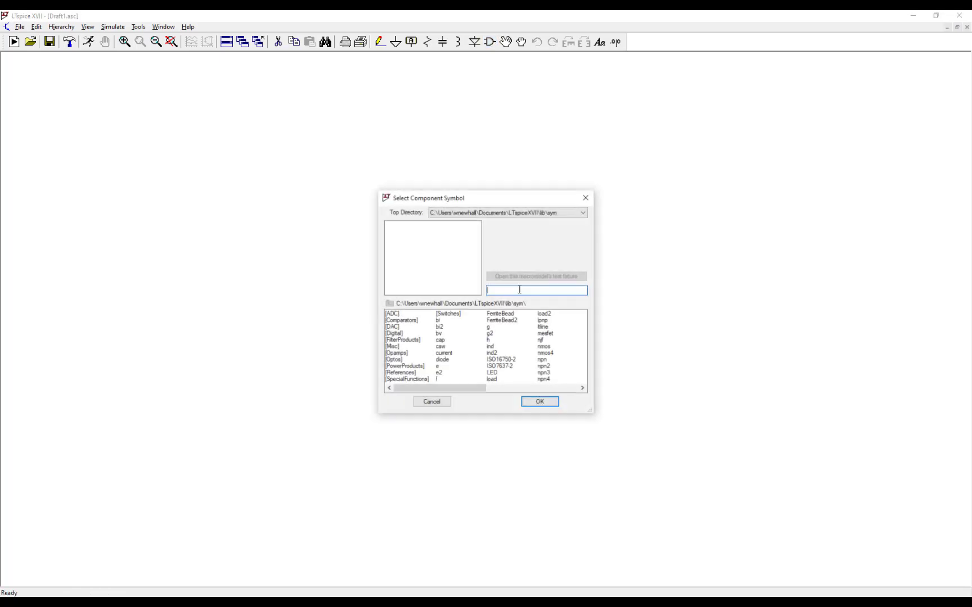
click(510, 349)
key(v)
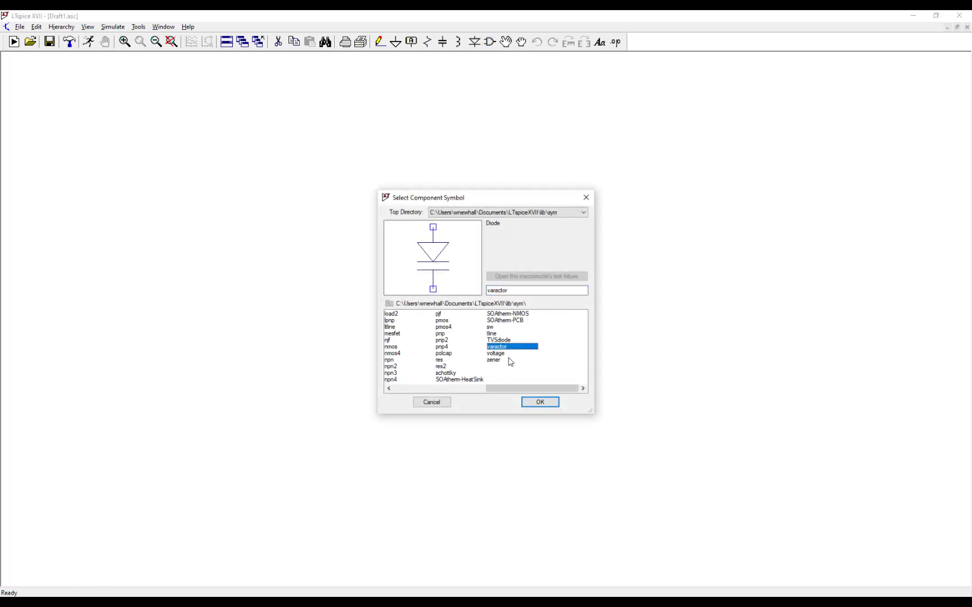
click(501, 354)
double_click(502, 357)
click(254, 229)
key(r)
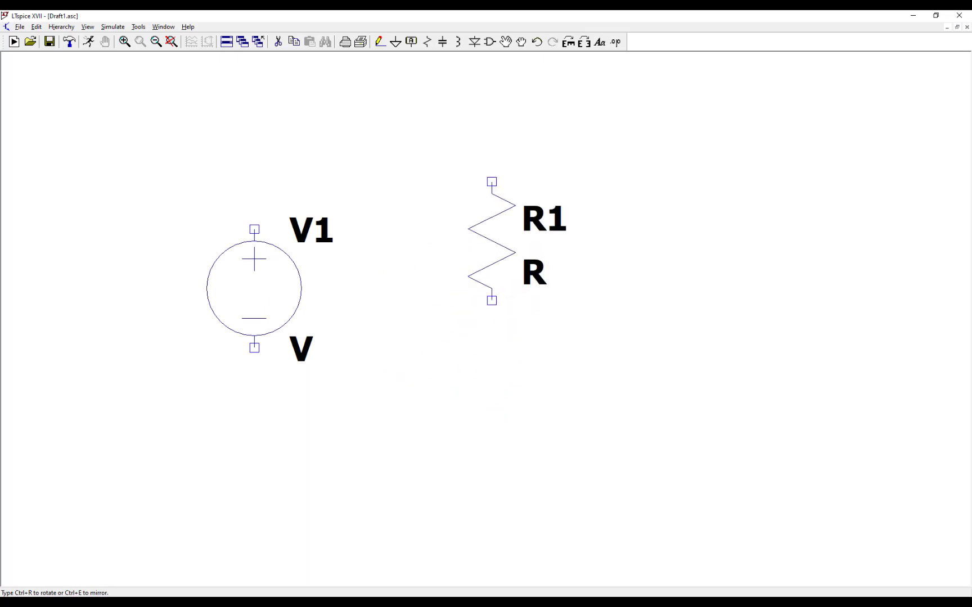
key(ctrl+r)
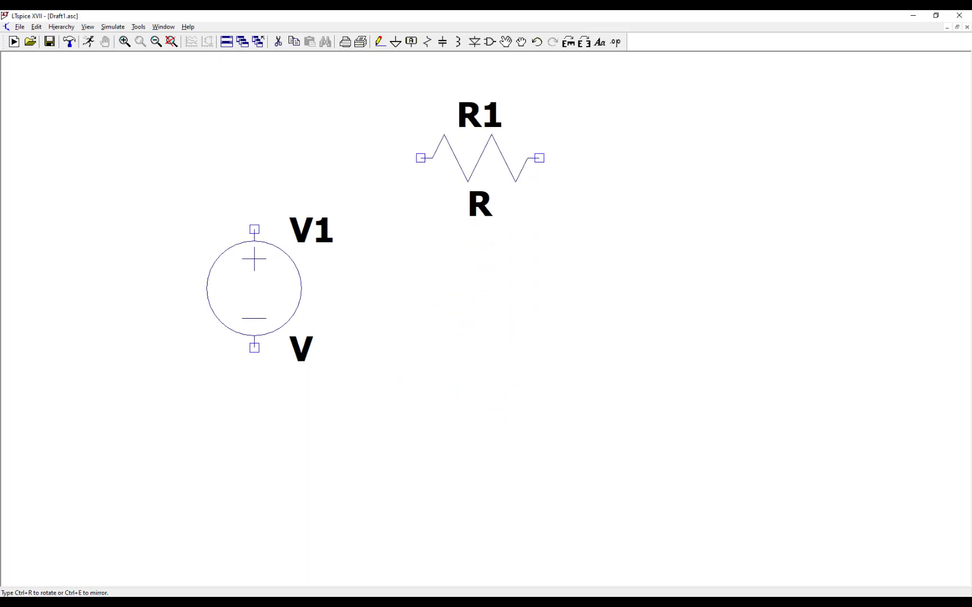
click(562, 158)
key(c)
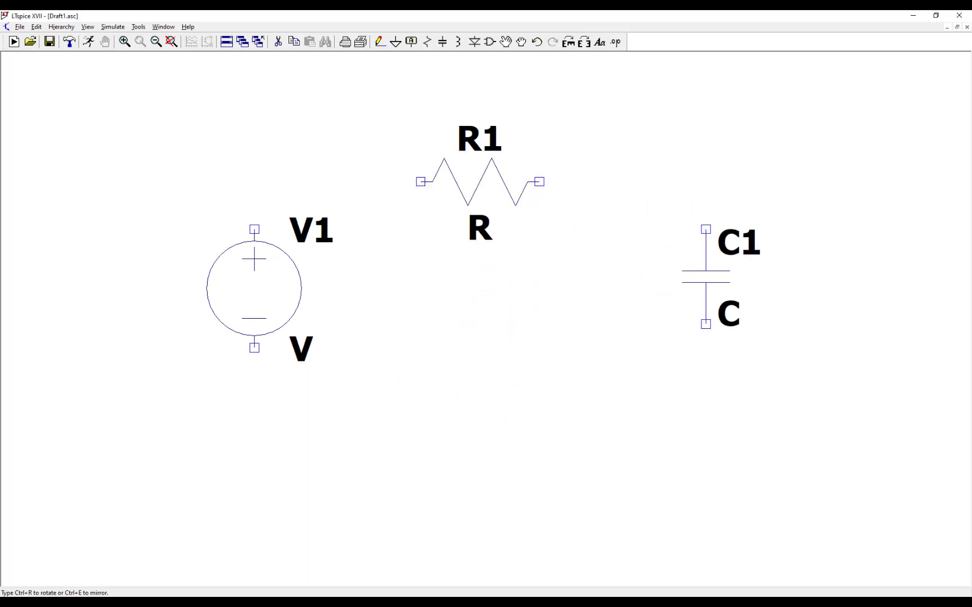
click(647, 259)
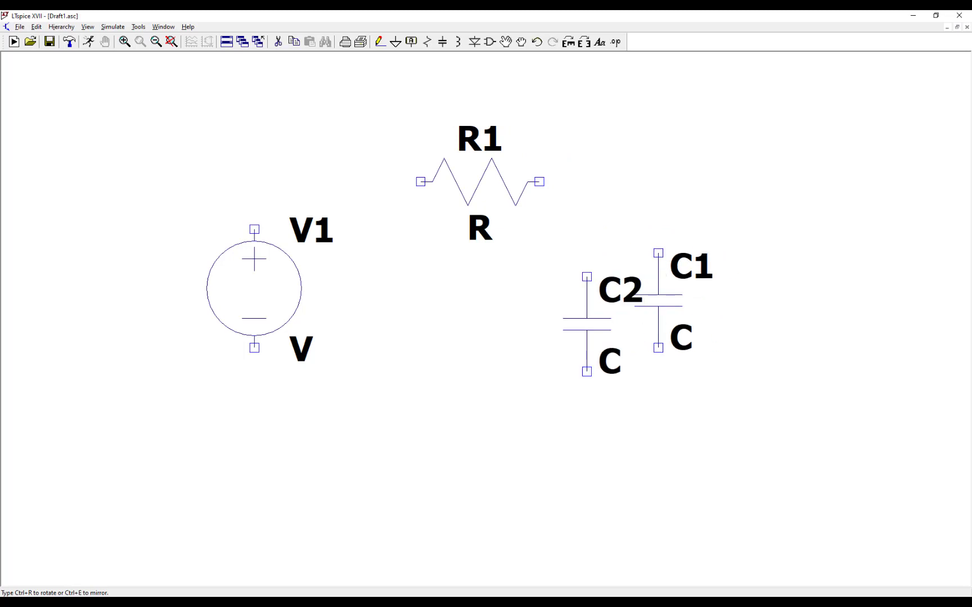
- Wire V1 to R1, R1 to C1, and C1 back to V1 in a closed series loop
key(Escape)
click(254, 229)
click(421, 182)
click(539, 182)
click(658, 253)
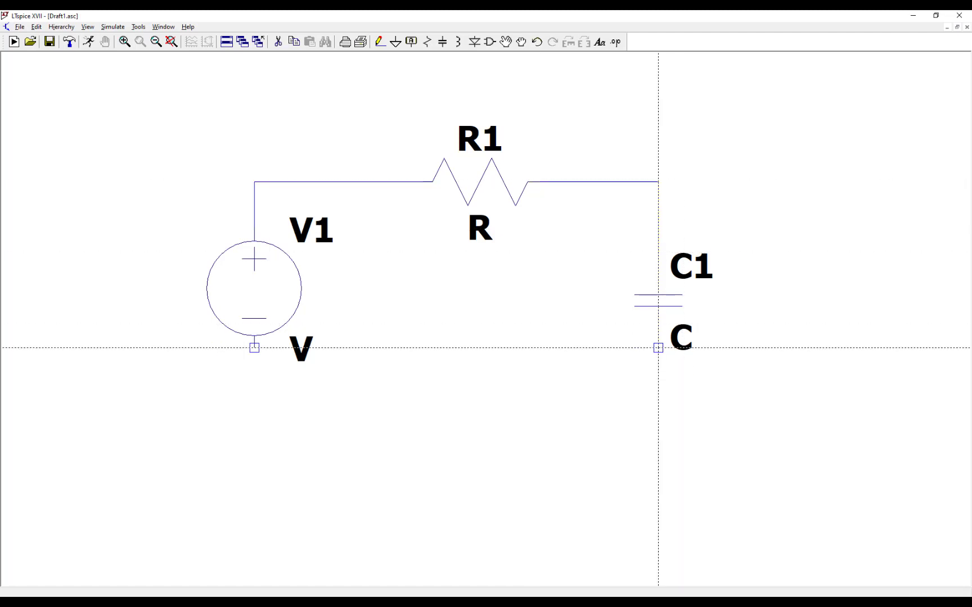
click(658, 348)
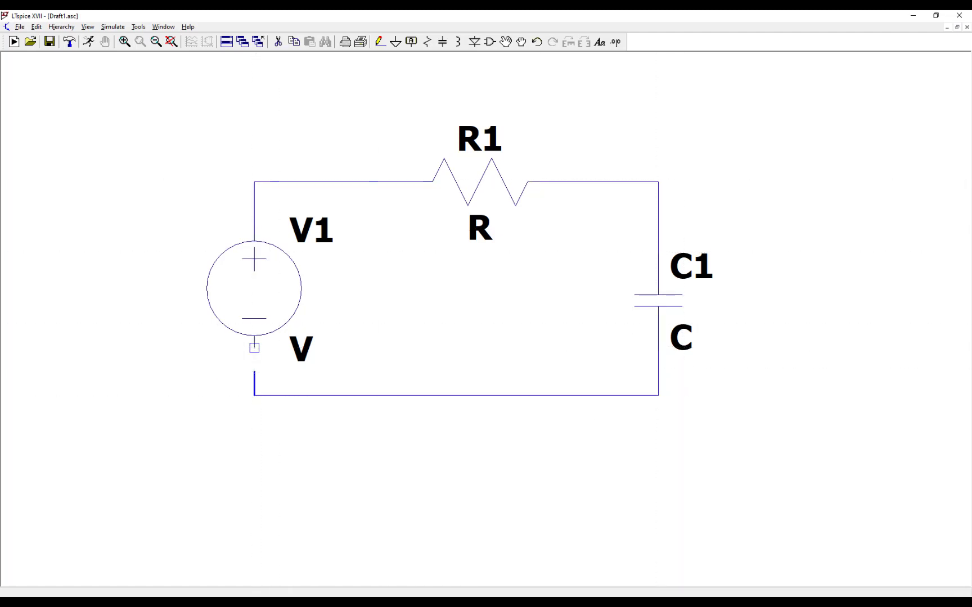
click(254, 347)
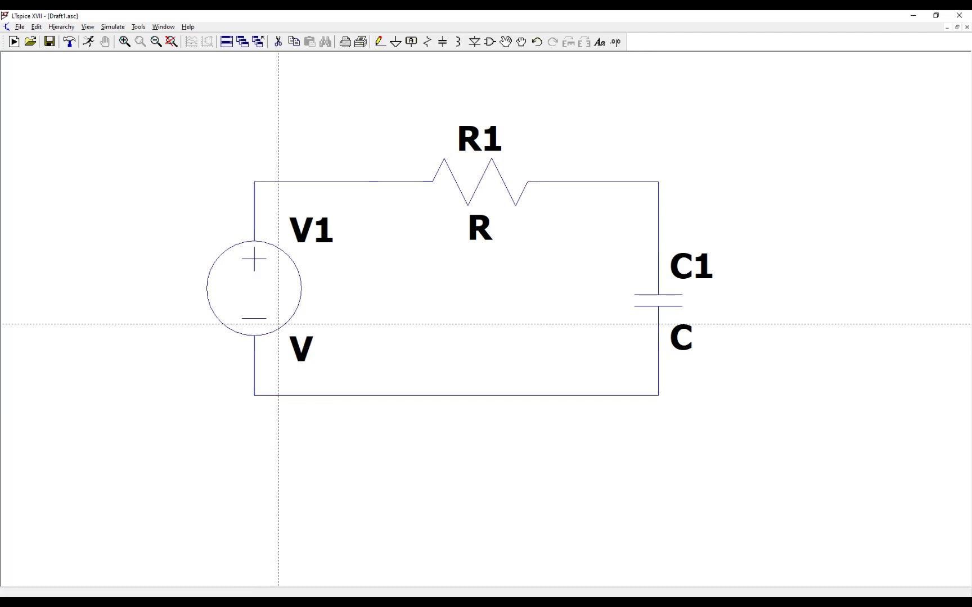
- Place a ground symbol below the circuit and wire it to the bottom wire
key(g)
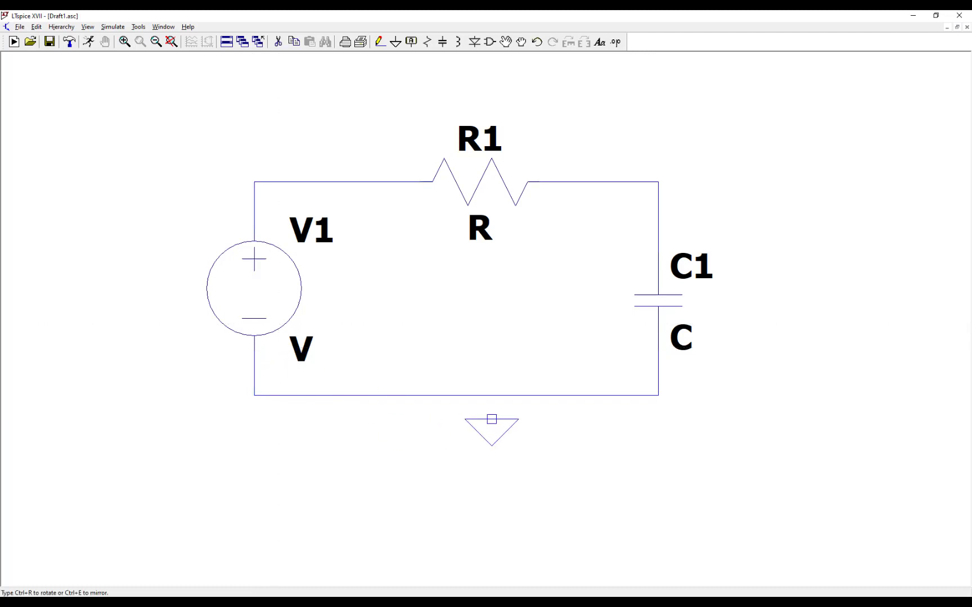
click(492, 419)
key(F3)
click(491, 419)
click(491, 395)
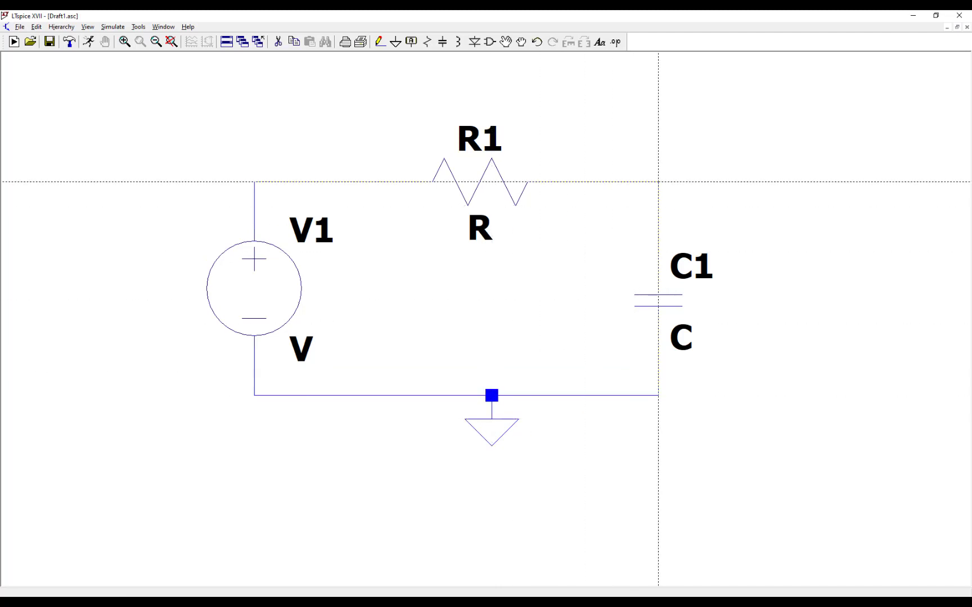
- Draw an output wire to the right from the R1–C1 junction at C1's top
click(658, 182)
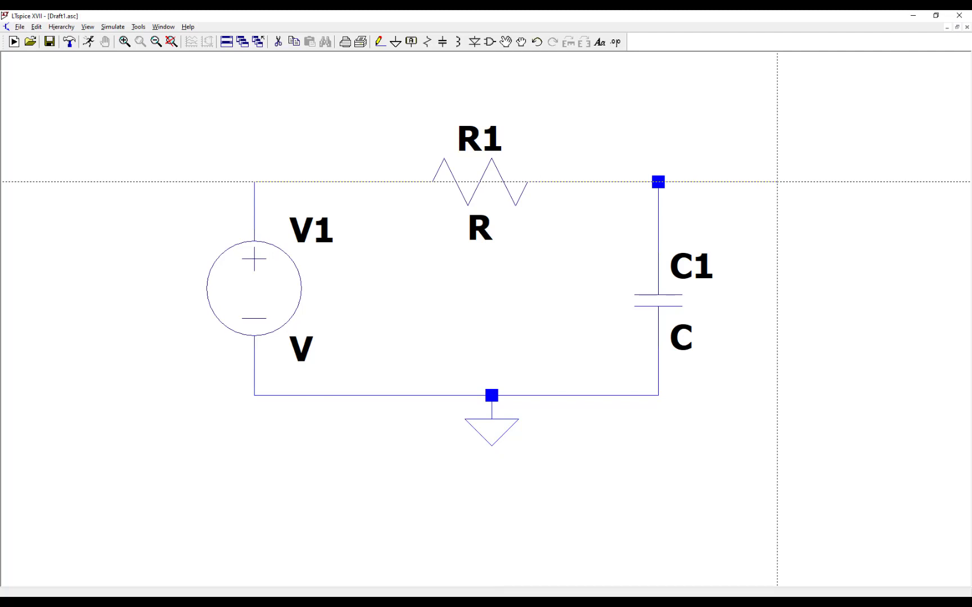
click(778, 182)
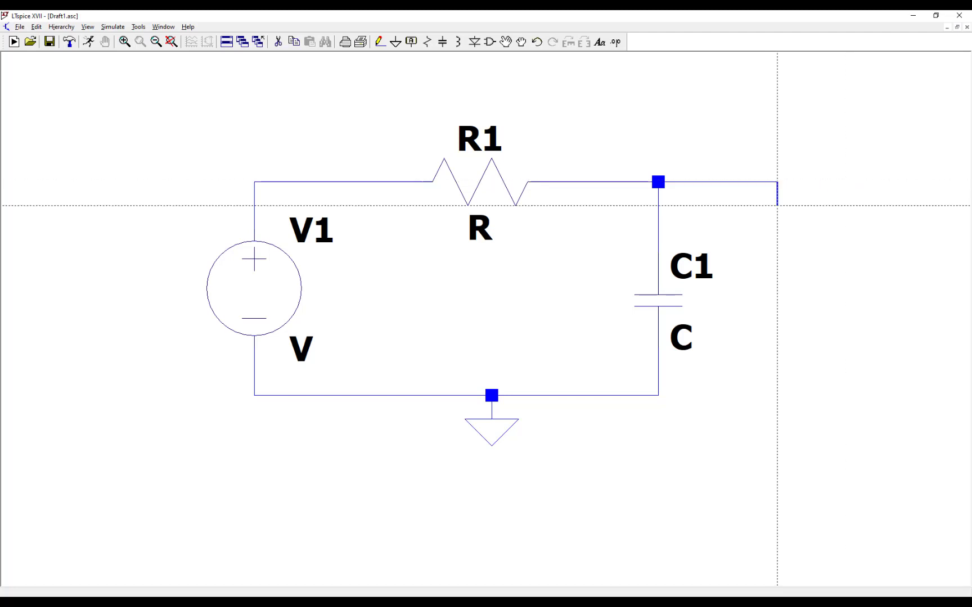
key(Escape)
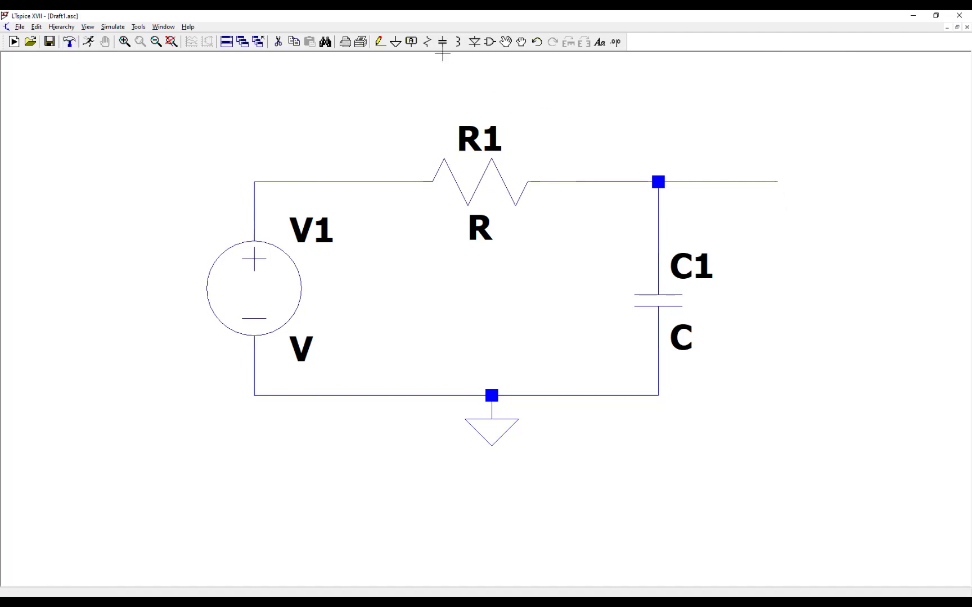
- Attach a net label named Vout to the end of the output wire
click(411, 42)
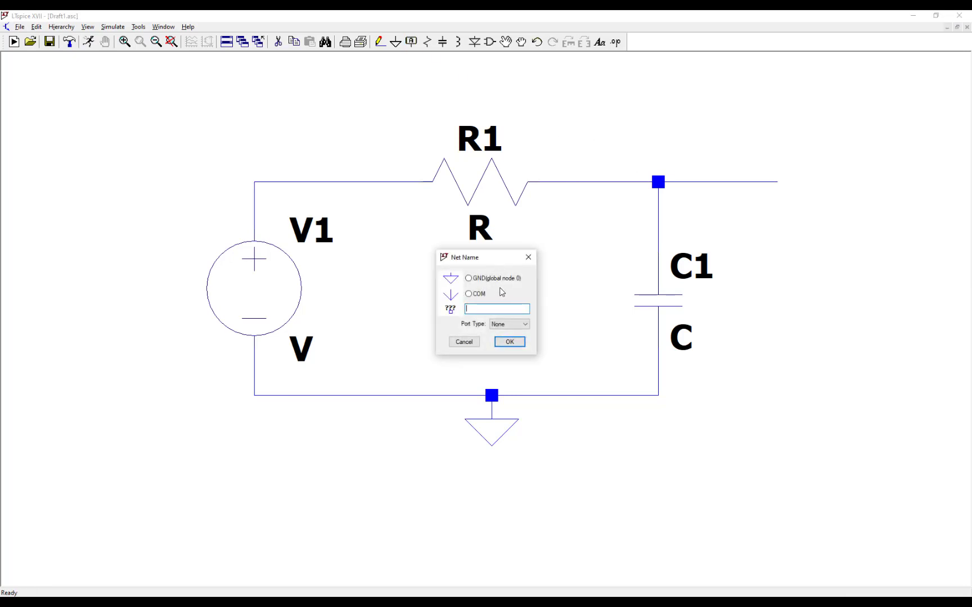
text(Vout)
click(508, 342)
click(778, 182)
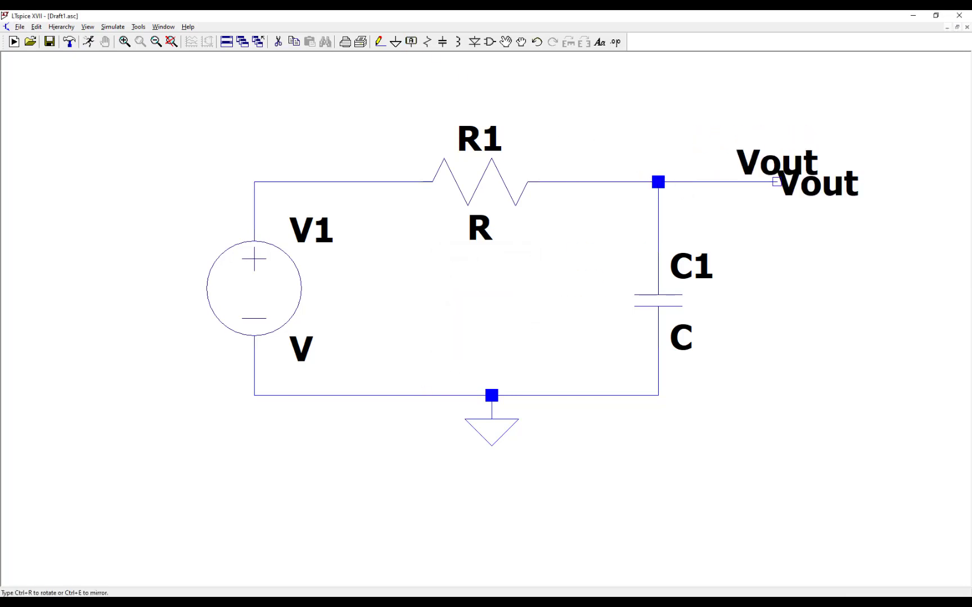
- Drop a second label on the V1–R1 input wire and rename it Vin
click(301, 181)
key(Escape)
right_click(295, 164)
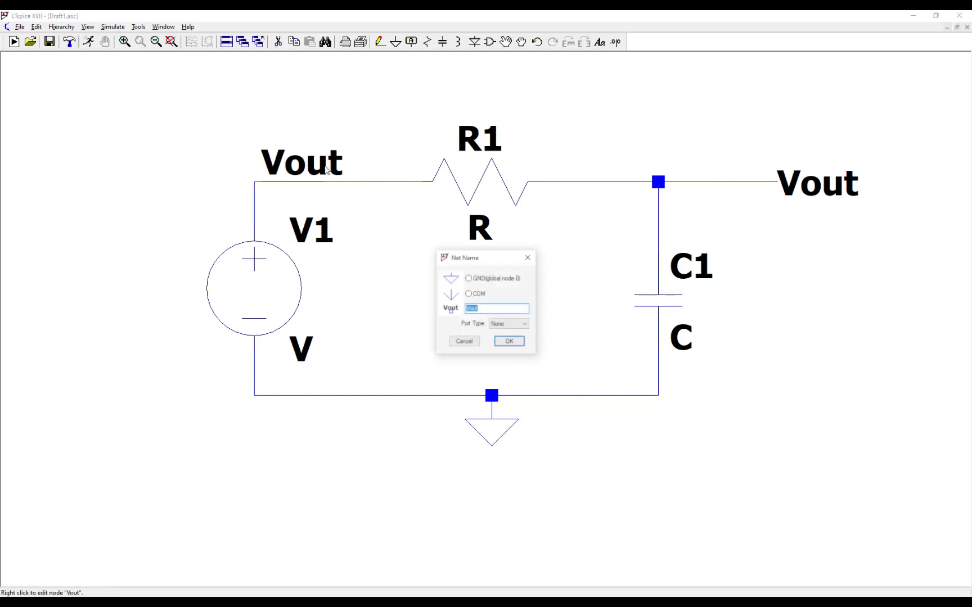
click(485, 311)
key(BackSpace)
key(BackSpace)
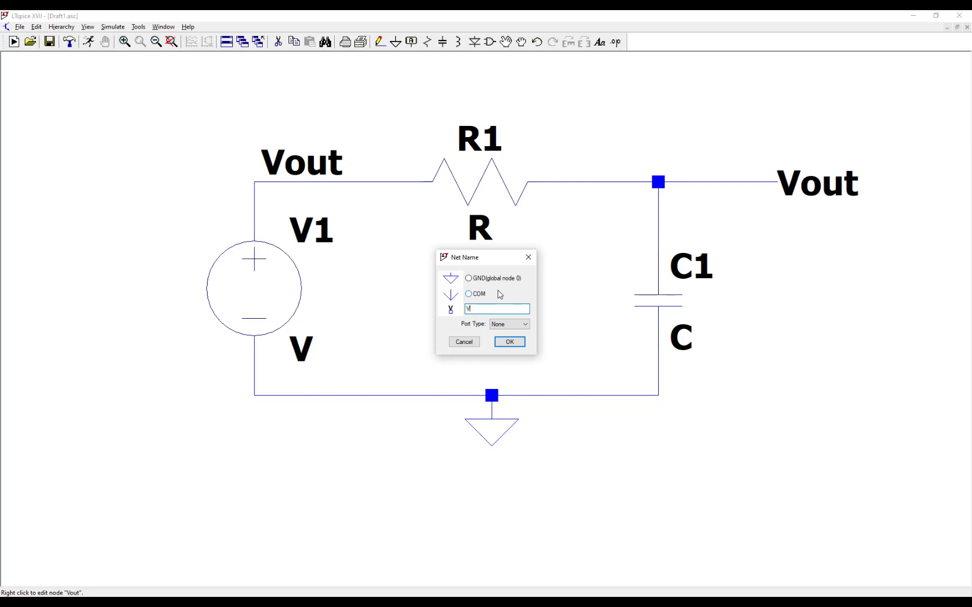
text(in)
key(Return)
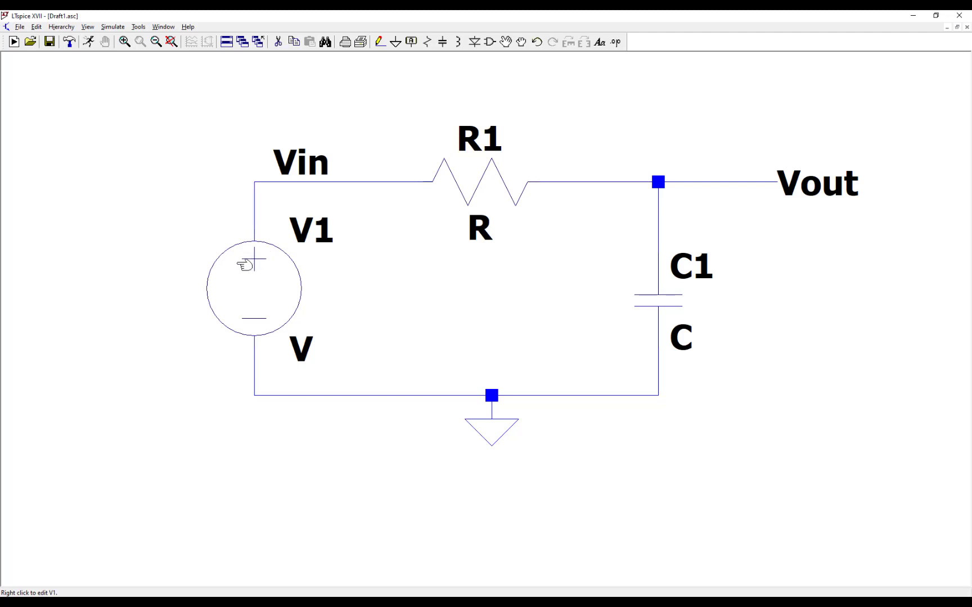
- Configure V1 as a SINE source with DC offset 0, amplitude 10 and frequency 1000
right_click(252, 277)
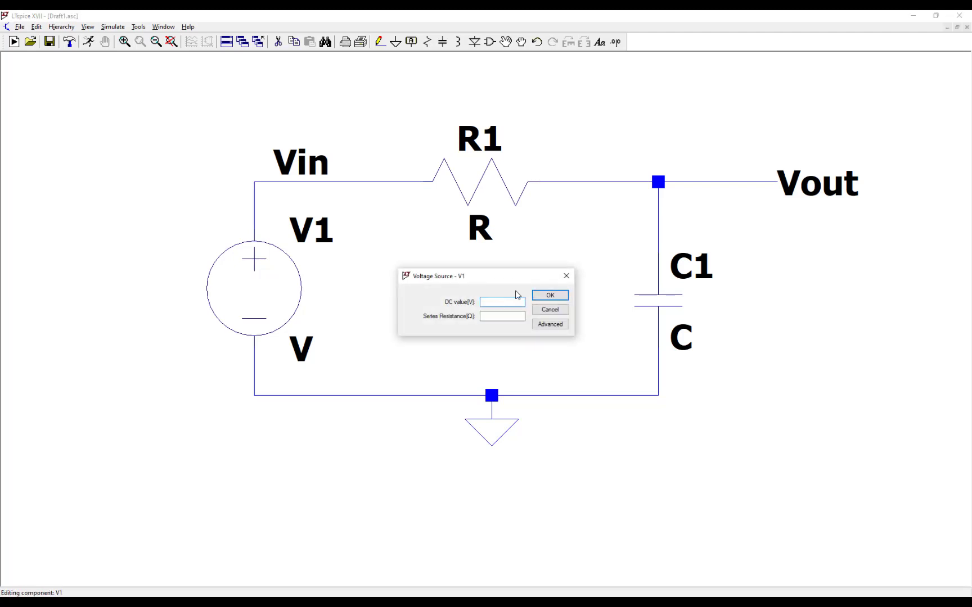
click(550, 325)
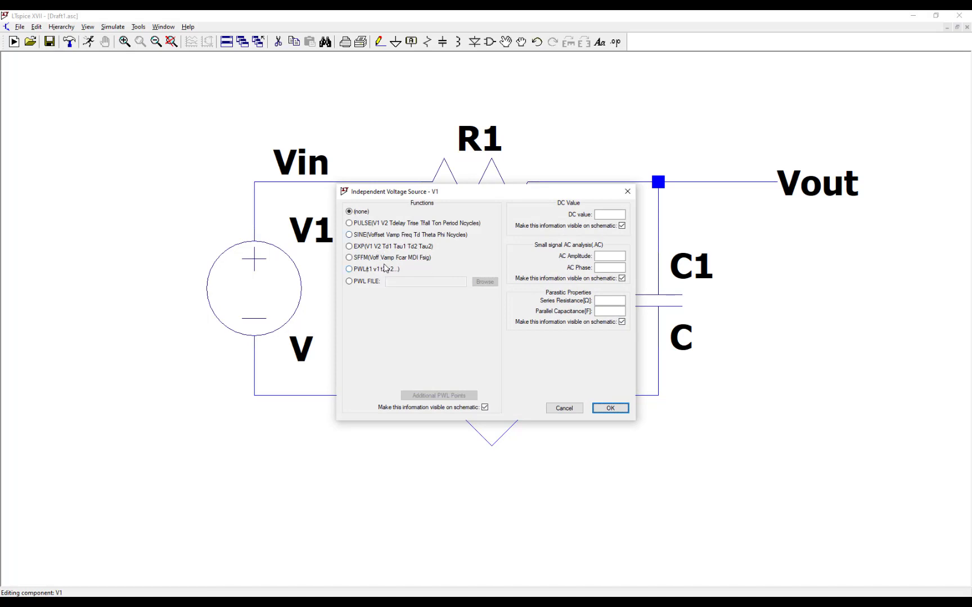
click(367, 237)
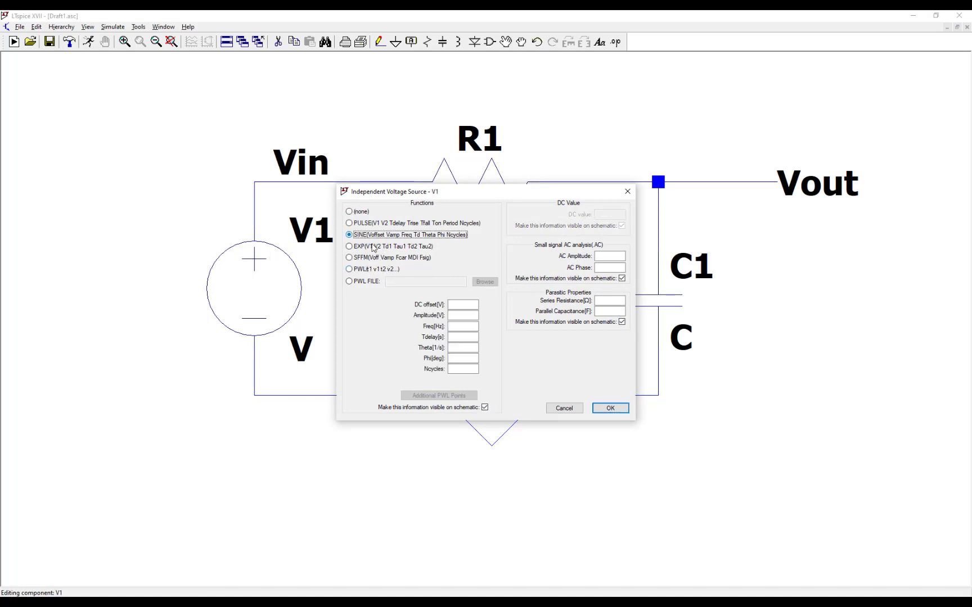
click(456, 304)
text(0)
click(474, 315)
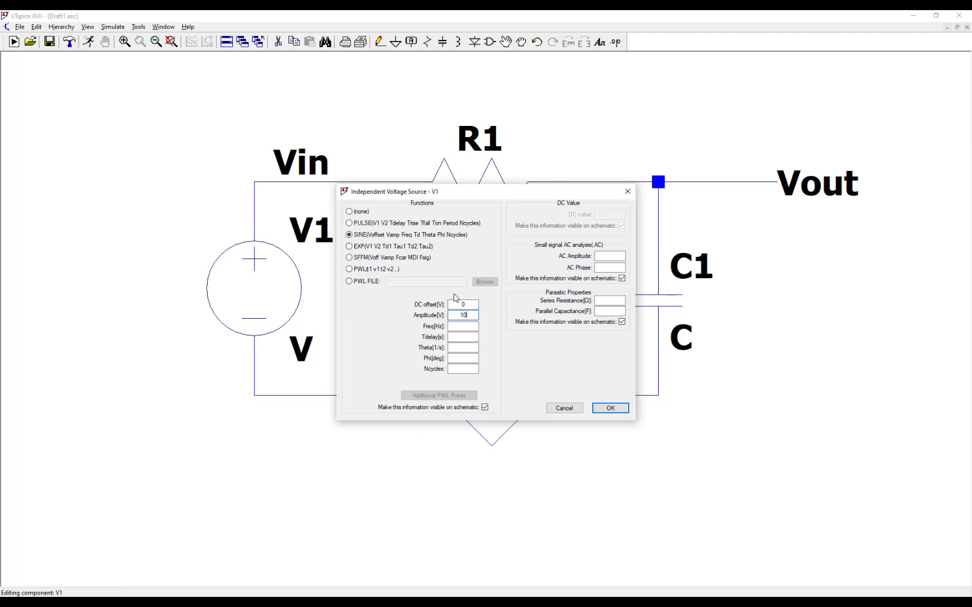
click(461, 326)
text(1000)
click(614, 407)
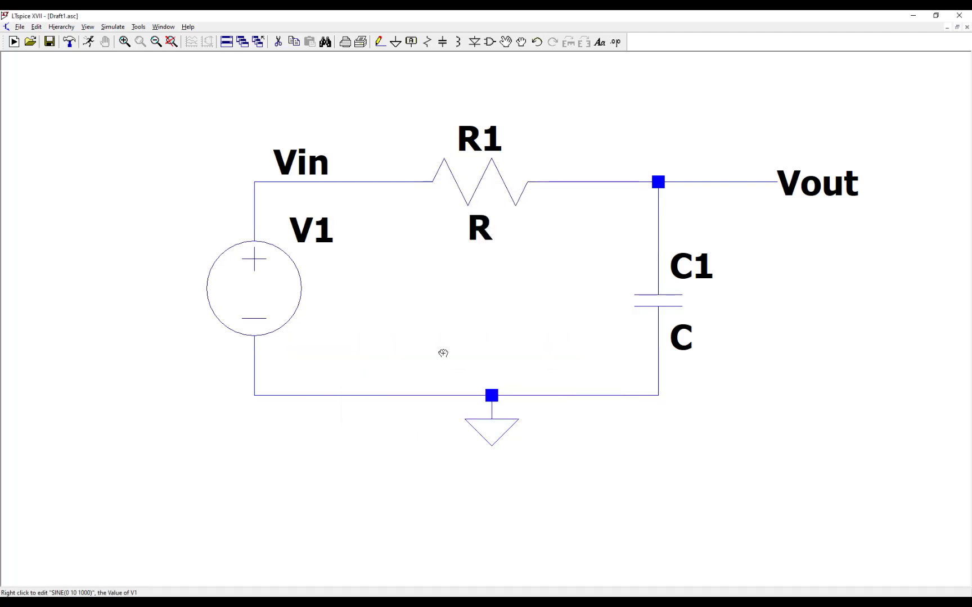
- Move V1's SINE and name labels clear of the circuit, then set R1 to 10k and C1 to 1000p
drag(443, 353, 251, 432)
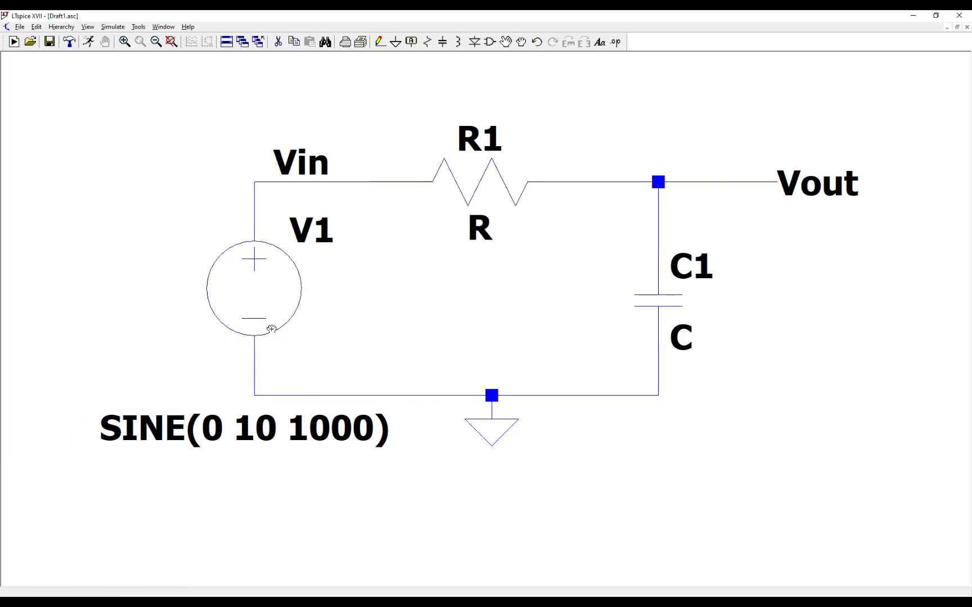
drag(318, 229, 176, 356)
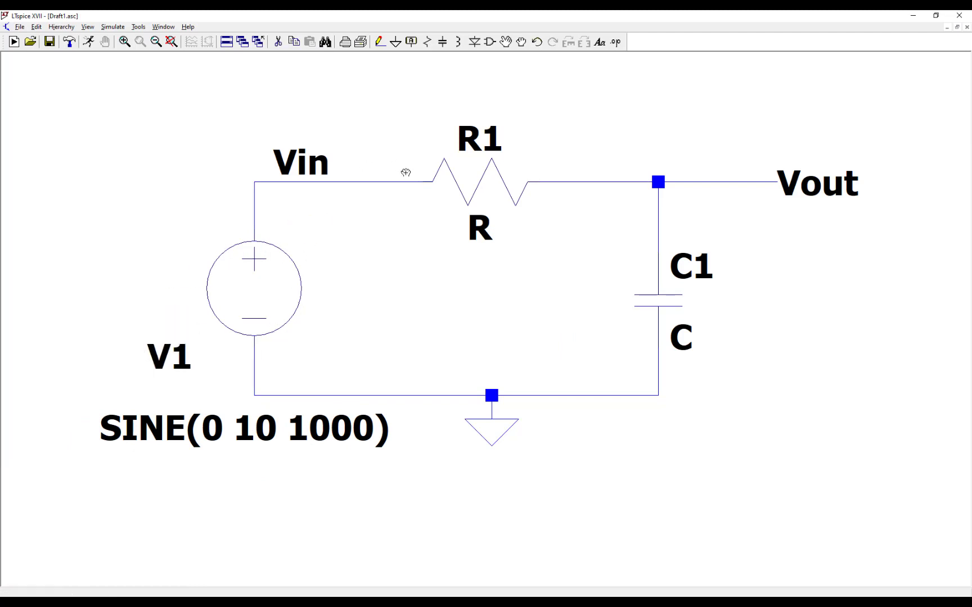
right_click(478, 182)
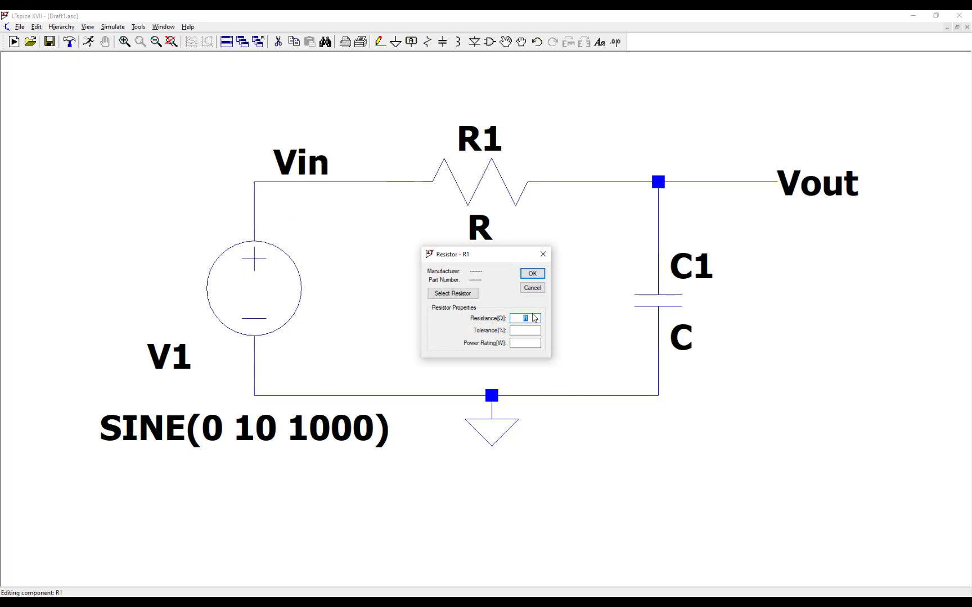
text(10k)
key(Return)
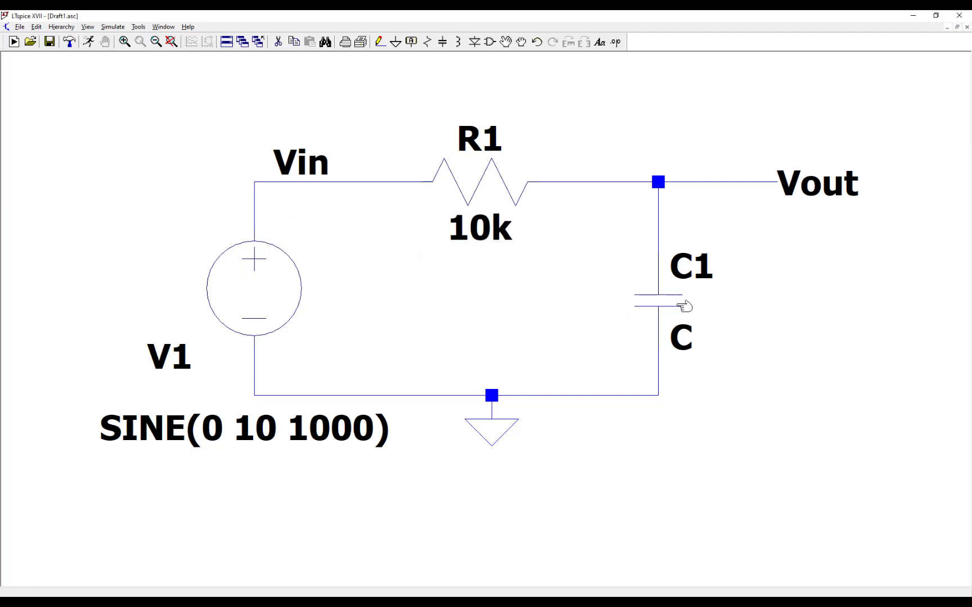
right_click(678, 301)
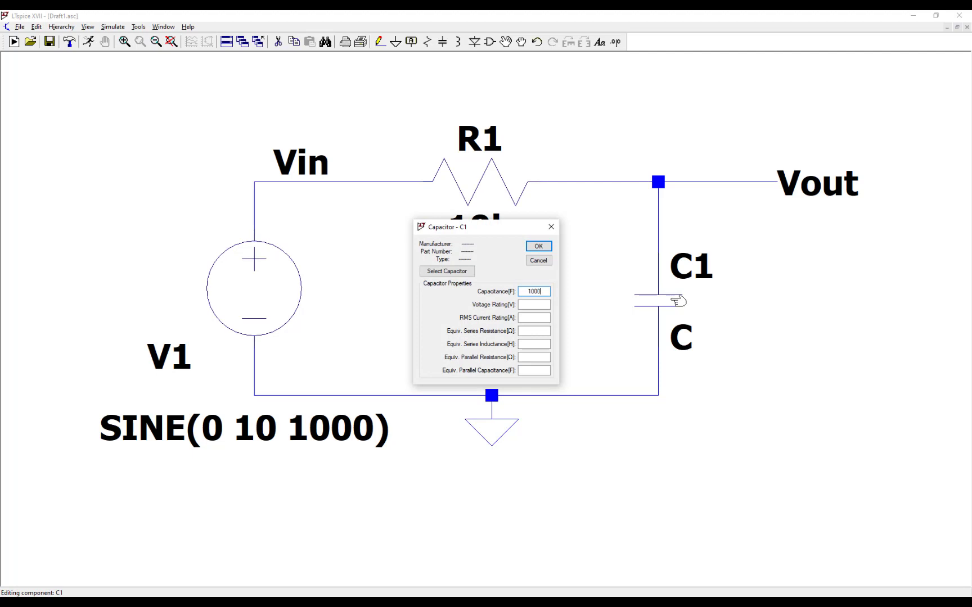
key(Return)
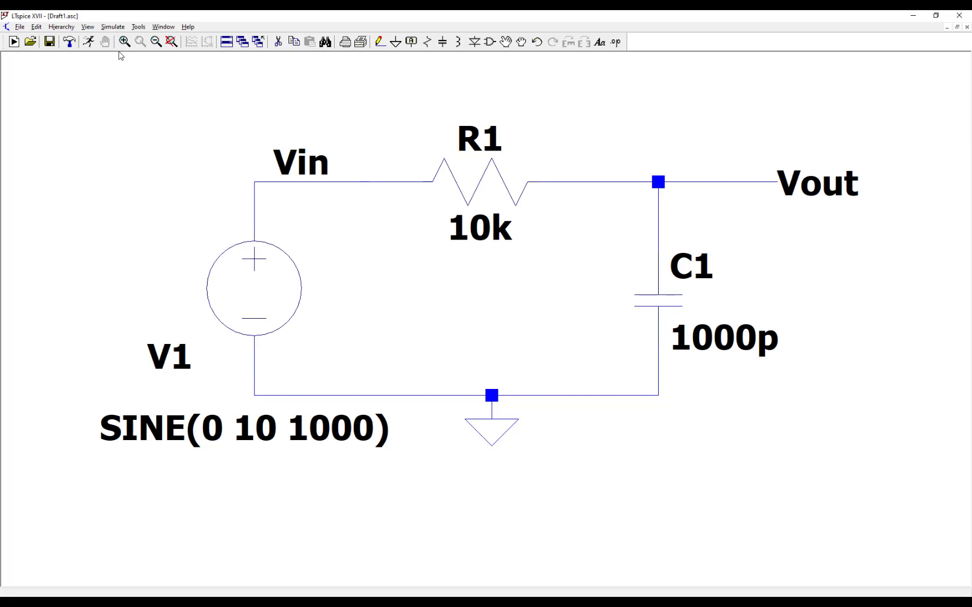
- Run a transient simulation with a 5m stop time (.tran 5m)
click(88, 42)
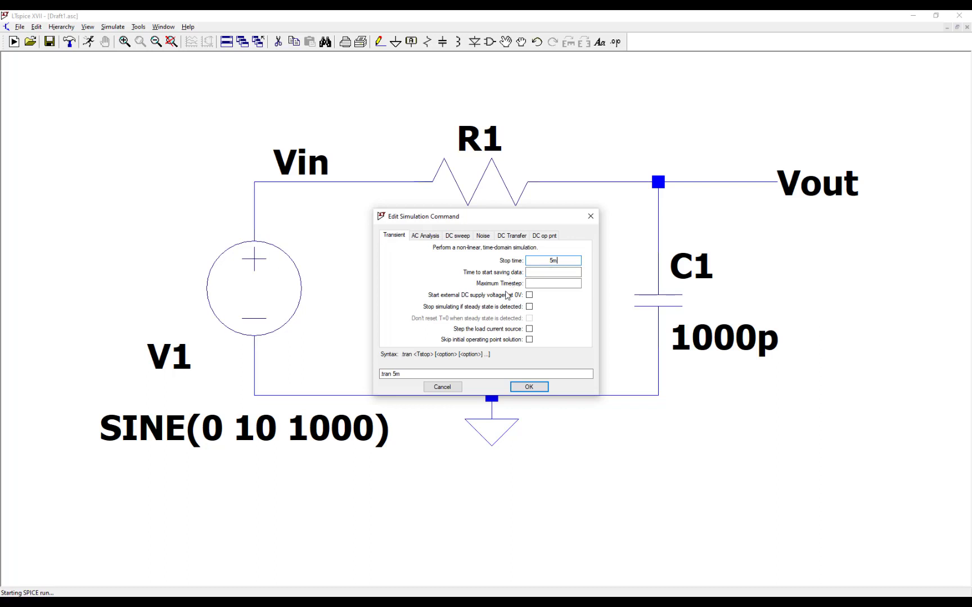
click(532, 387)
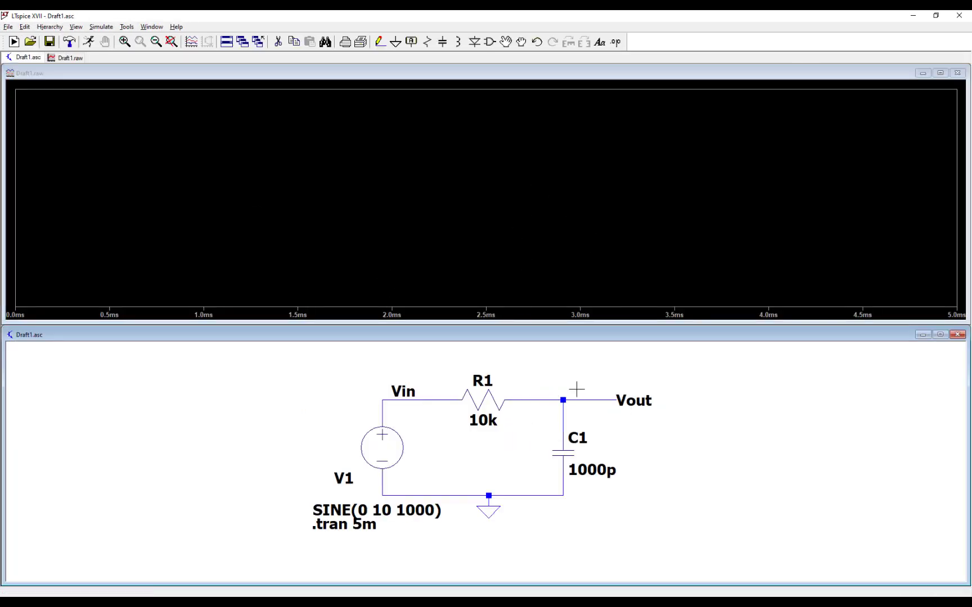
- Probe the Vin and Vout nodes onto the plot and set V(vout)'s default colour to magenta
click(431, 398)
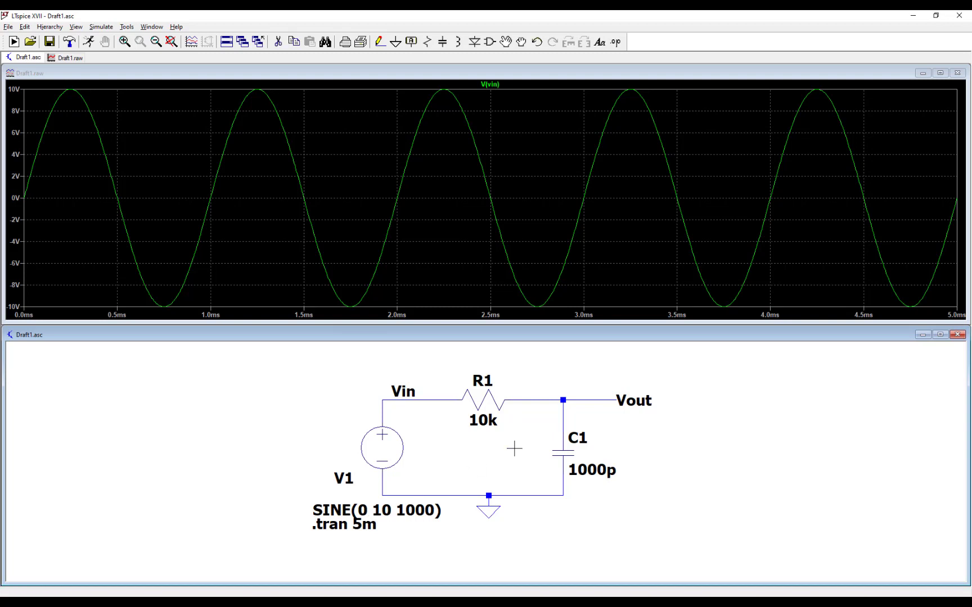
click(588, 399)
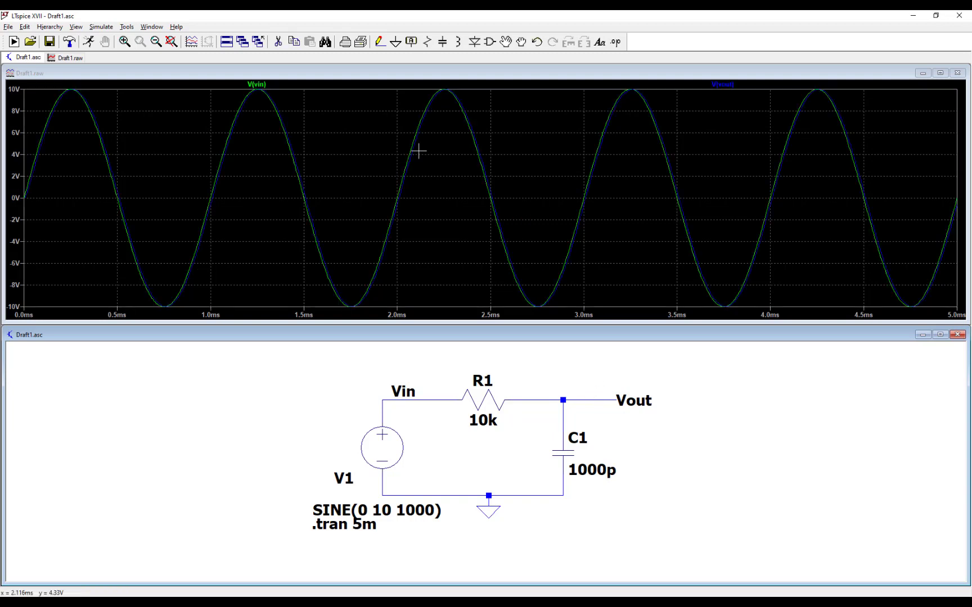
click(737, 86)
right_click(737, 85)
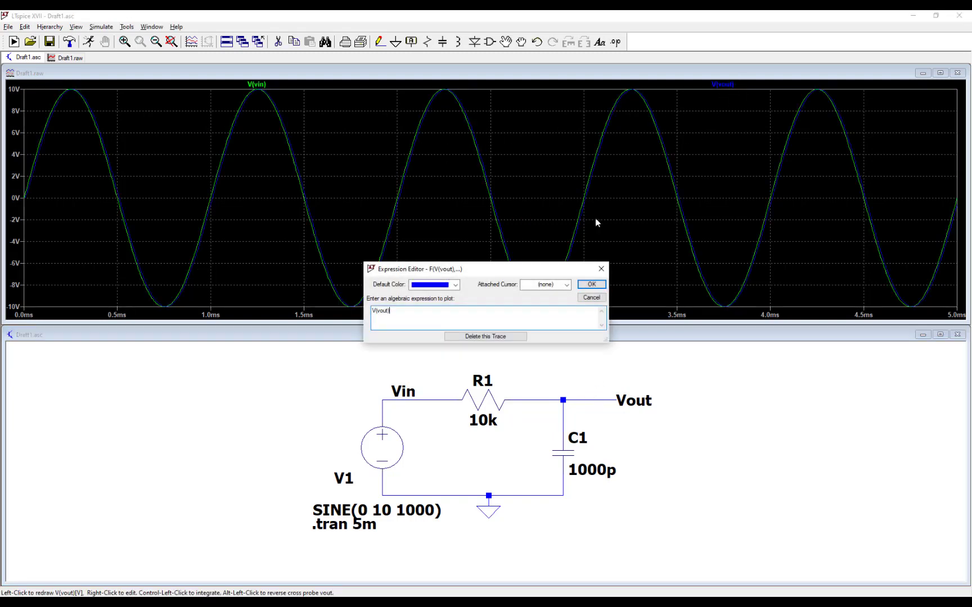
click(455, 285)
click(448, 336)
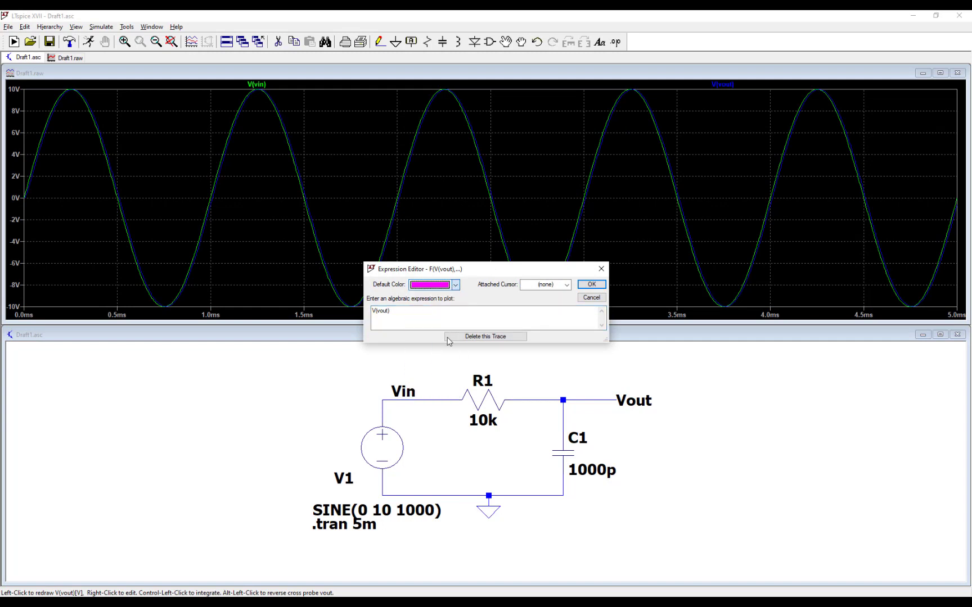
click(588, 284)
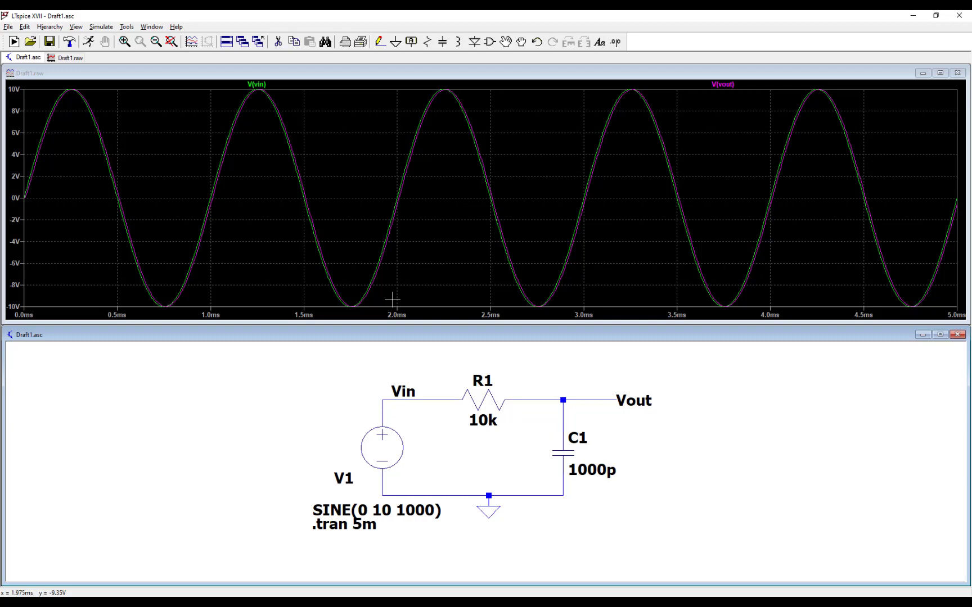
- Change V1's frequency from 1000 to 5k, making it SINE(0 10 5k), and rerun
right_click(388, 448)
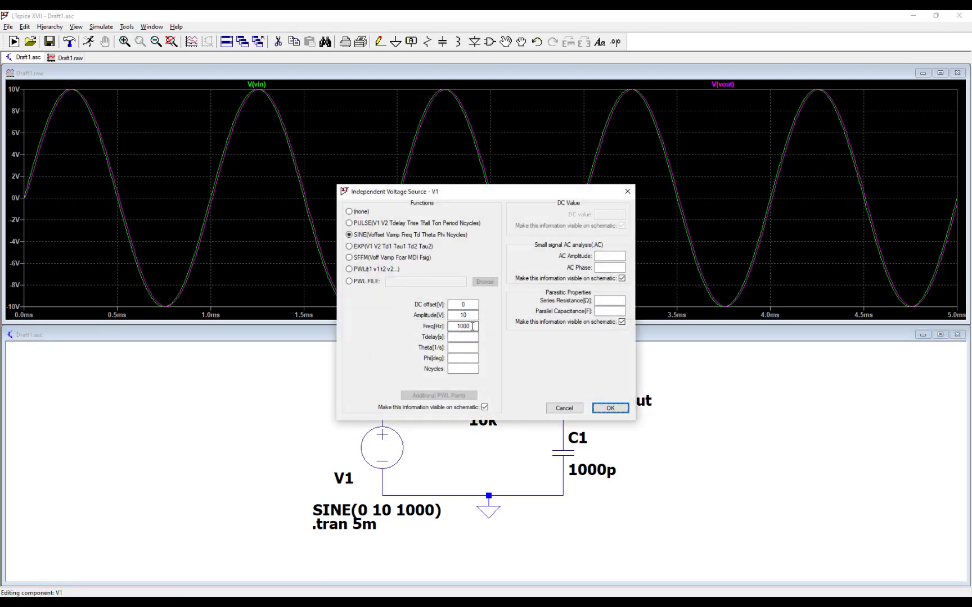
drag(472, 326, 445, 326)
text(5k)
click(611, 408)
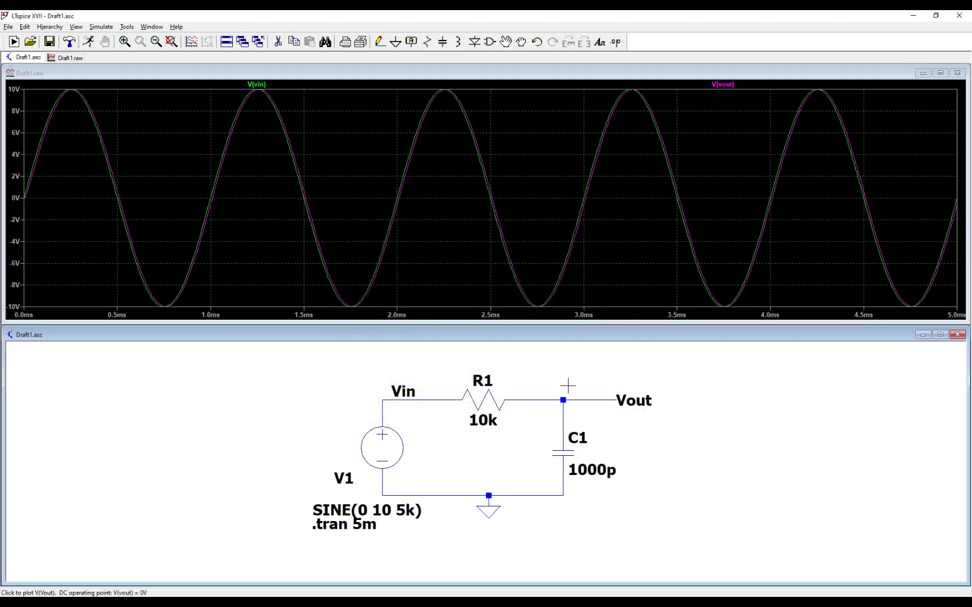
click(88, 42)
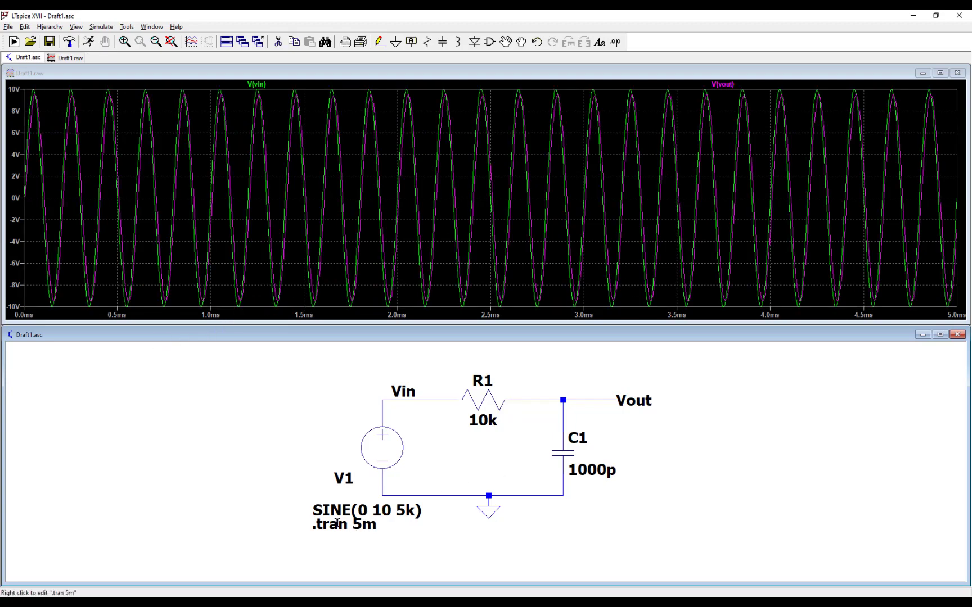
- Edit the simulation command from .tran 5m to .tran 1m and rerun the simulation
click(101, 28)
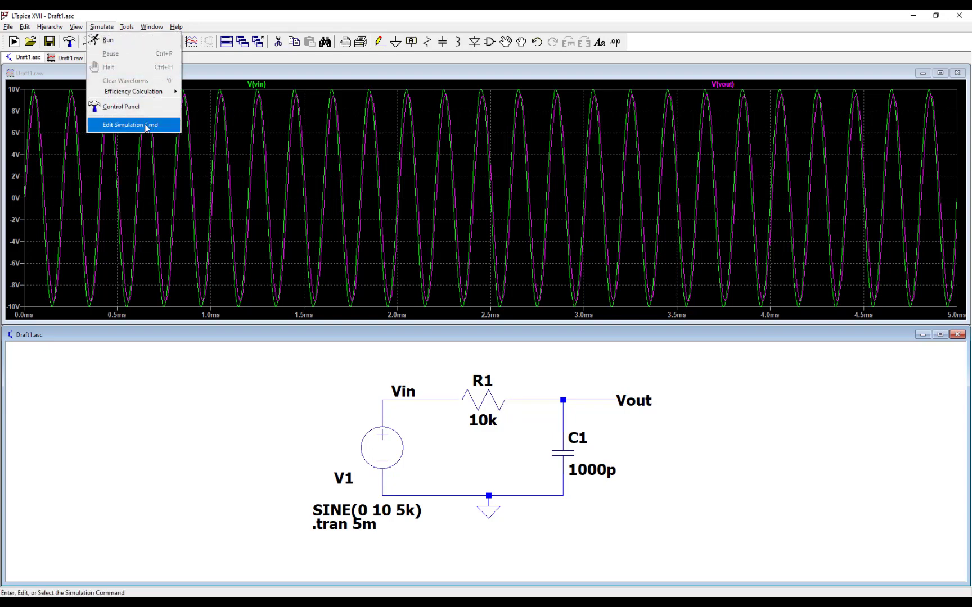
click(145, 126)
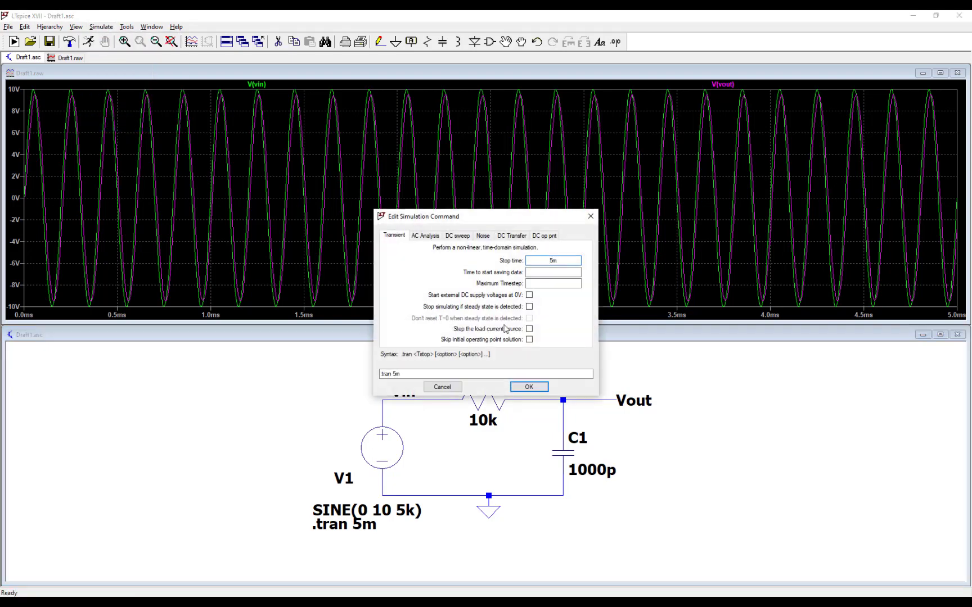
drag(396, 374, 392, 375)
text(1)
click(528, 387)
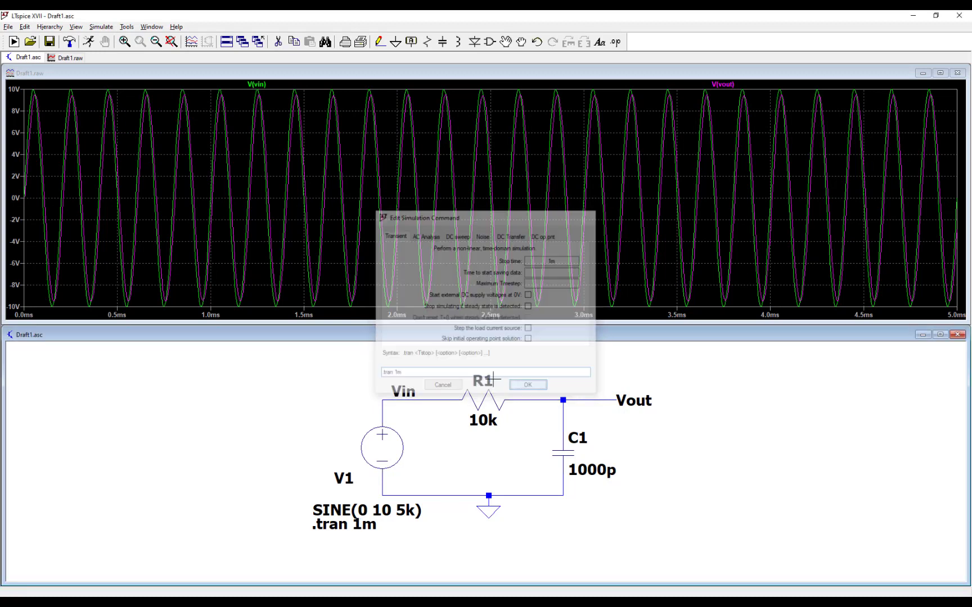
click(88, 42)
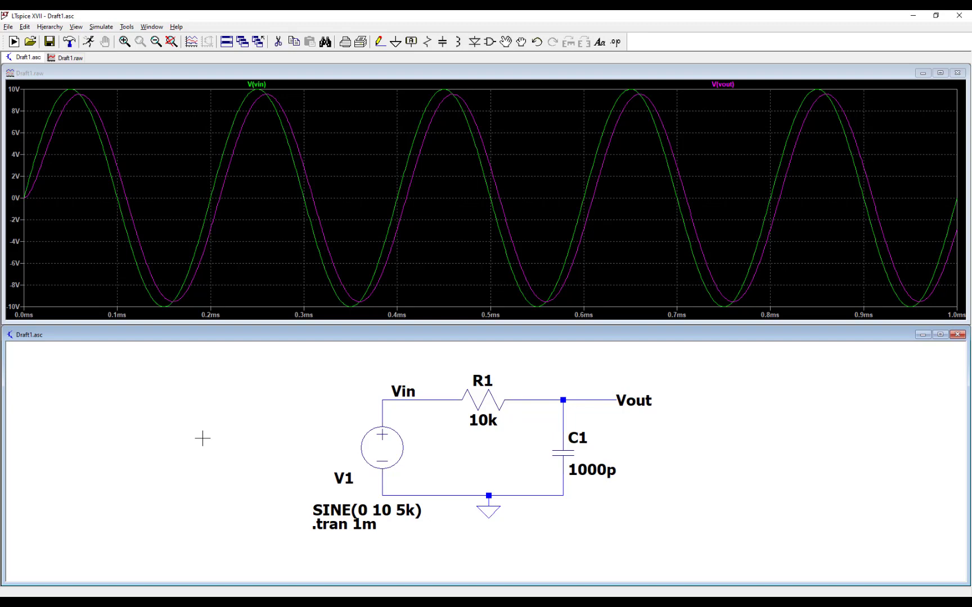
- Set V1's frequency to 16k, making it SINE(0 10 16k), and rerun the simulation
right_click(388, 441)
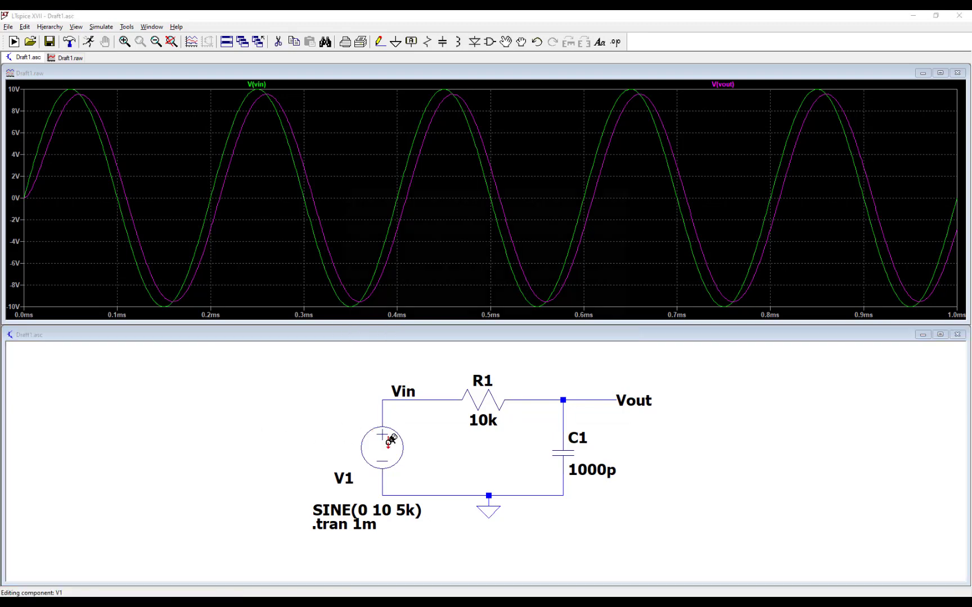
click(462, 327)
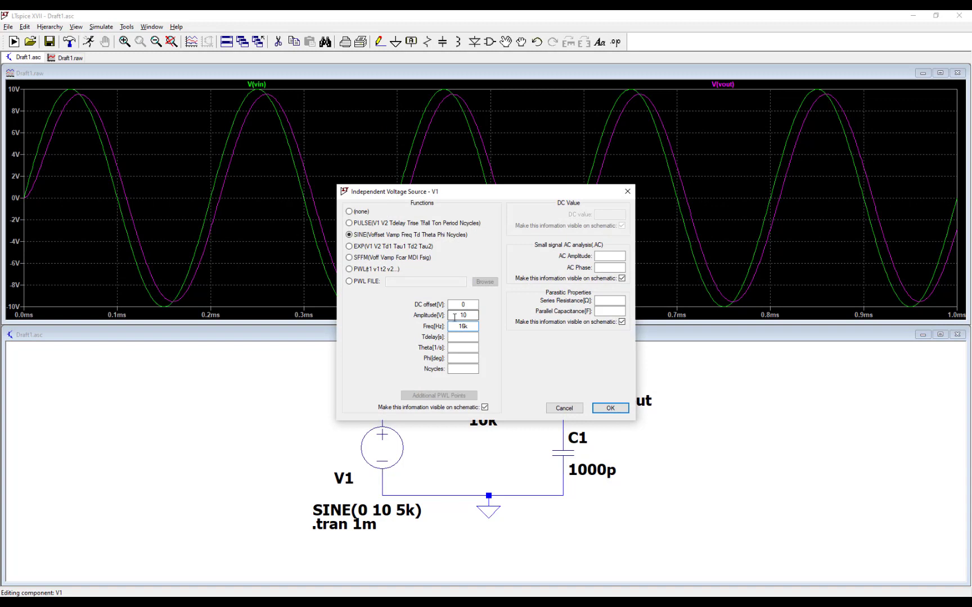
text(16k)
click(610, 407)
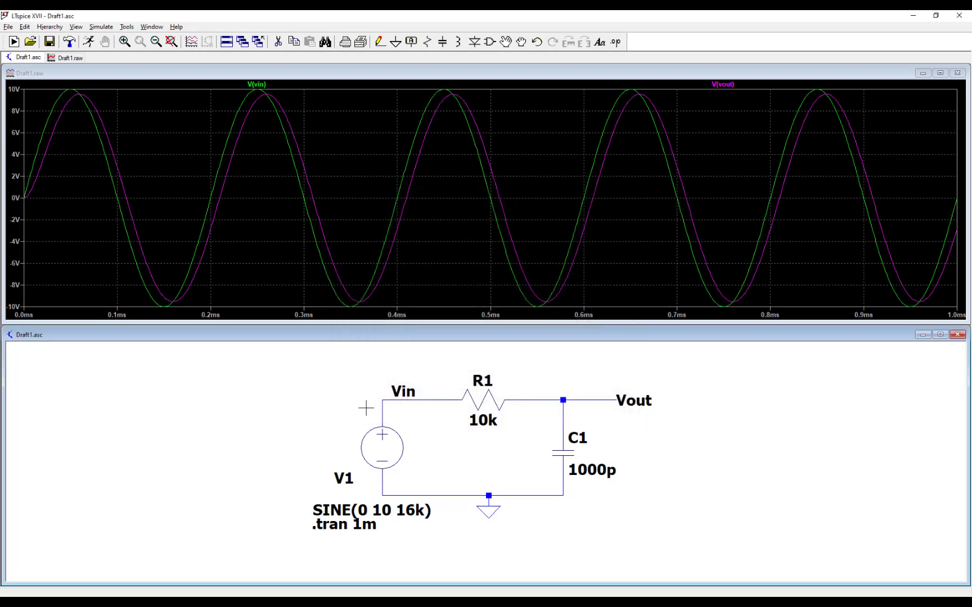
click(89, 42)
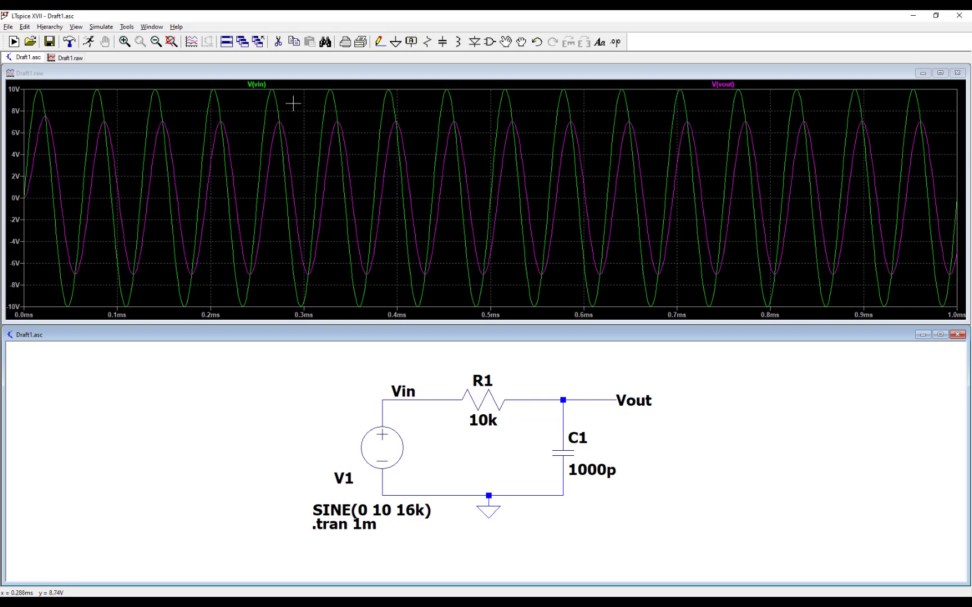
- Put a cursor on the V(vin) peak near 391 µs, reading 9.97 V, and move the readout aside
click(266, 85)
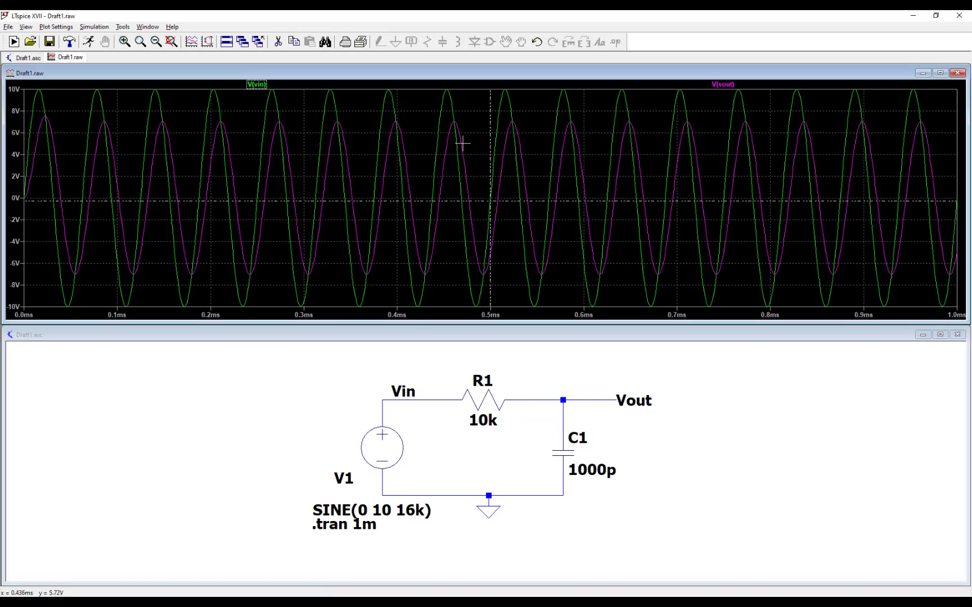
drag(490, 142, 389, 141)
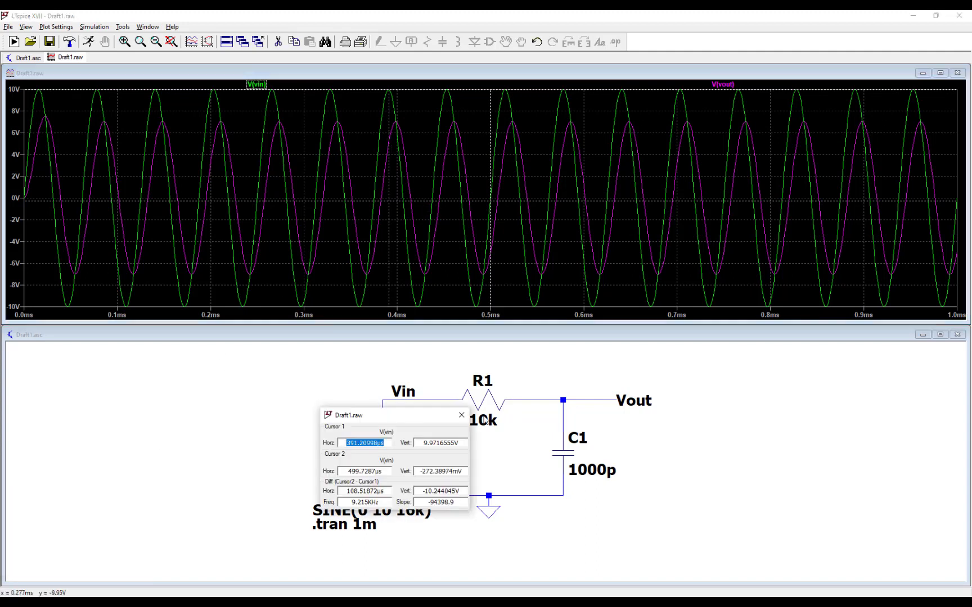
drag(504, 410, 782, 381)
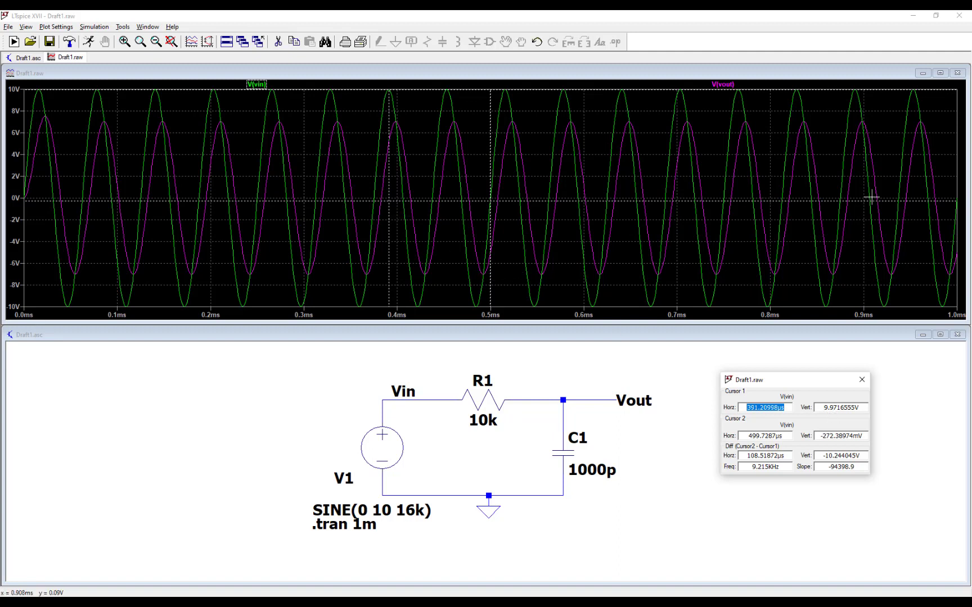
- Put a cursor on the V(vout) peak at 398.8 µs, reading 7.02 V against V(vin)'s 9.97 V
click(731, 85)
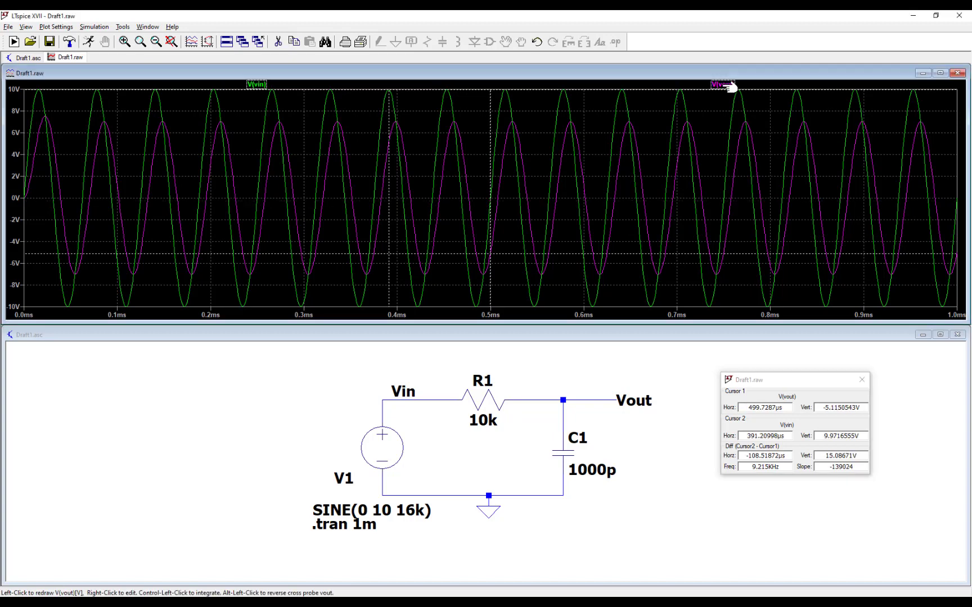
drag(490, 178, 396, 186)
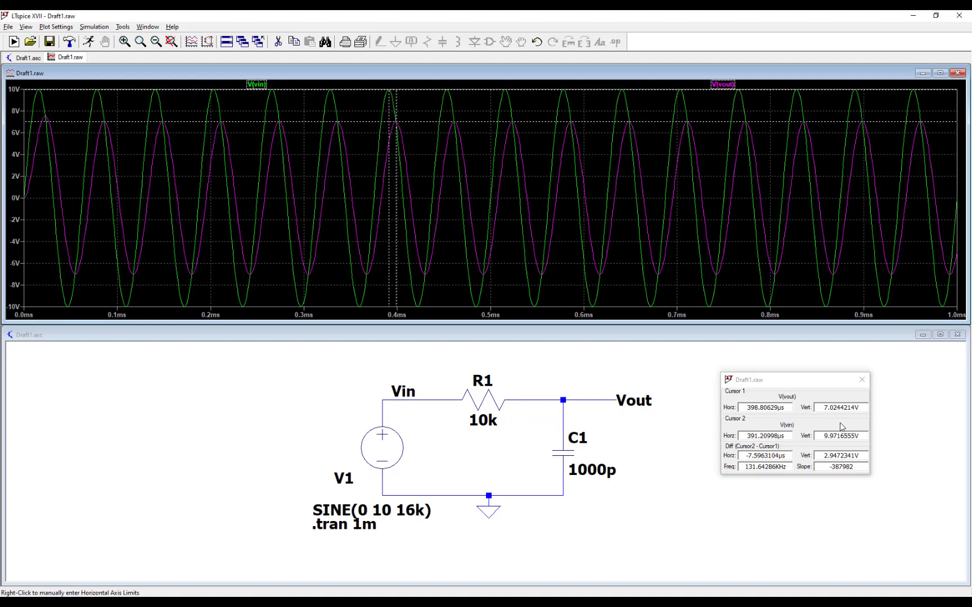
- Change source V1's sine frequency from 16k to 100k
right_click(383, 448)
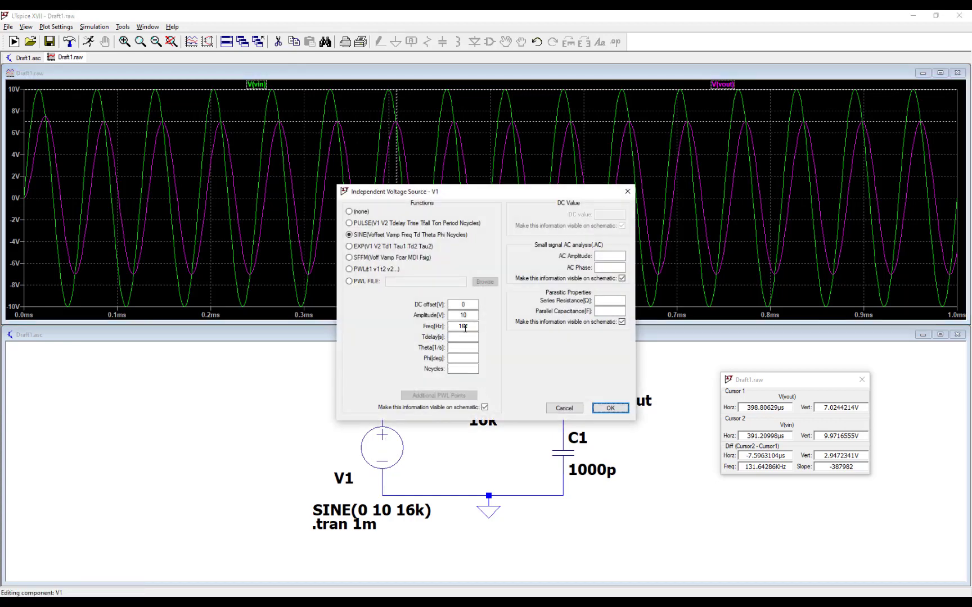
drag(465, 328, 448, 328)
click(610, 409)
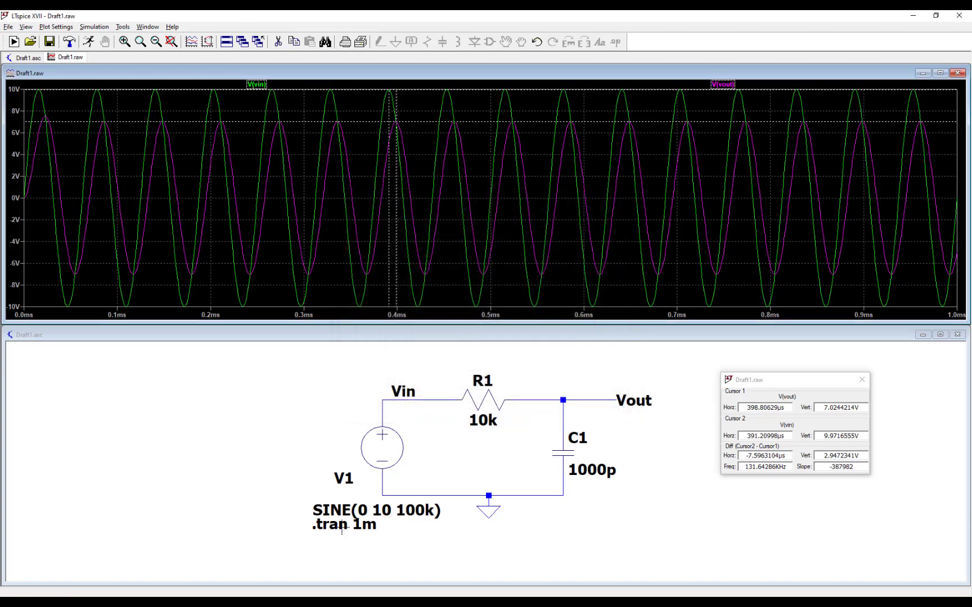
- Set the .tran stop time to 100u and rerun the simulation
click(99, 26)
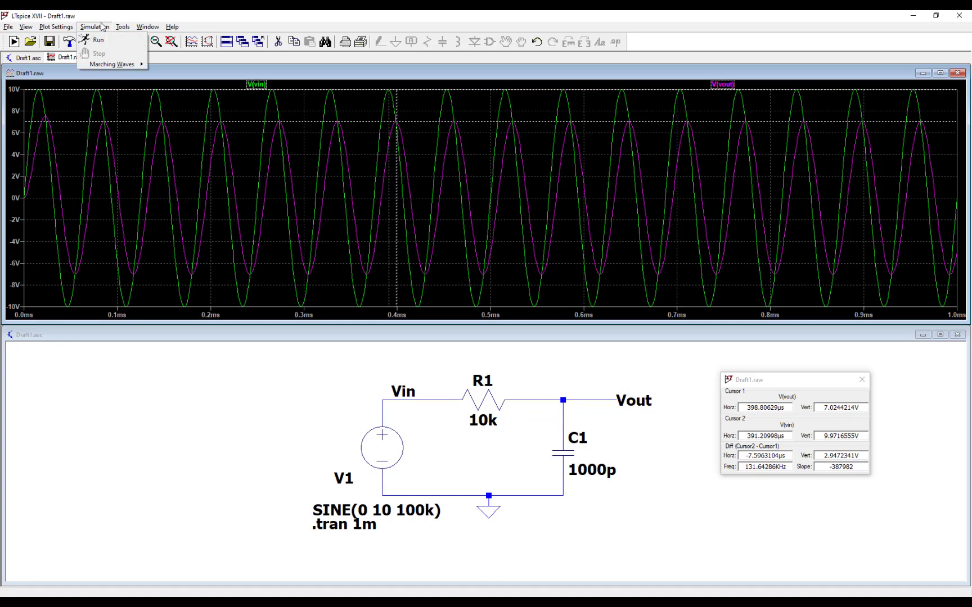
click(145, 340)
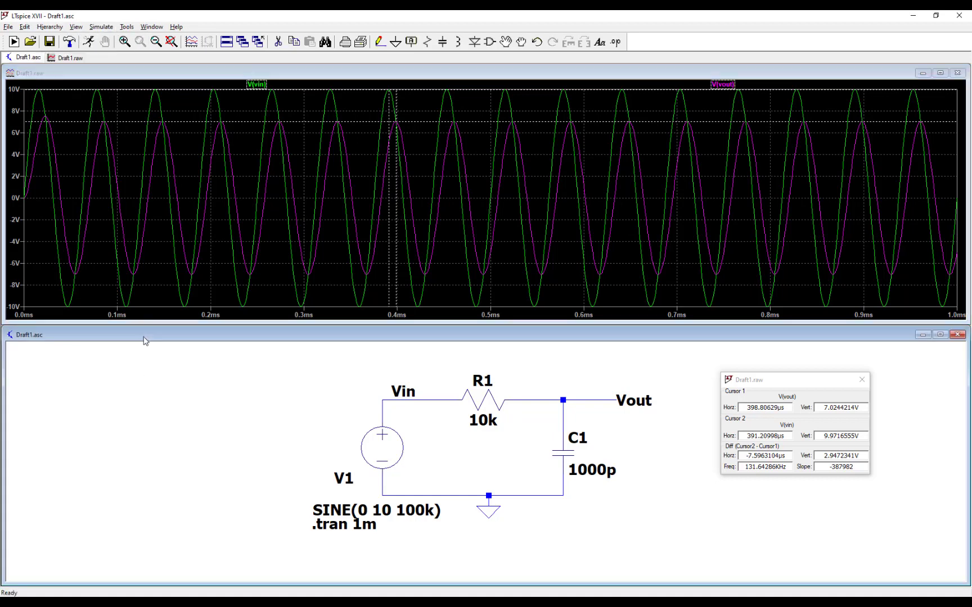
click(102, 26)
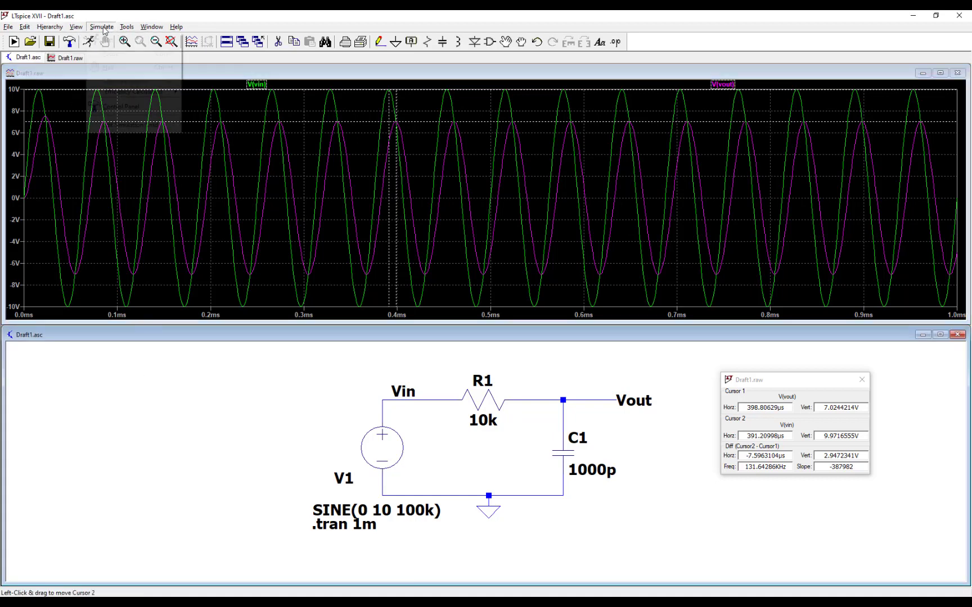
click(131, 125)
click(396, 373)
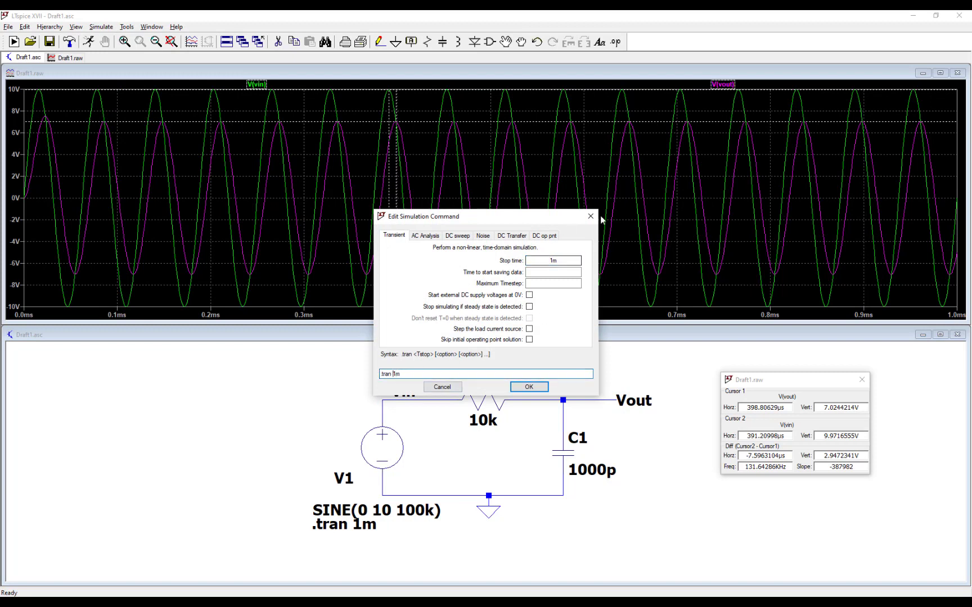
click(549, 261)
key(shift+Right)
key(shift+Right)
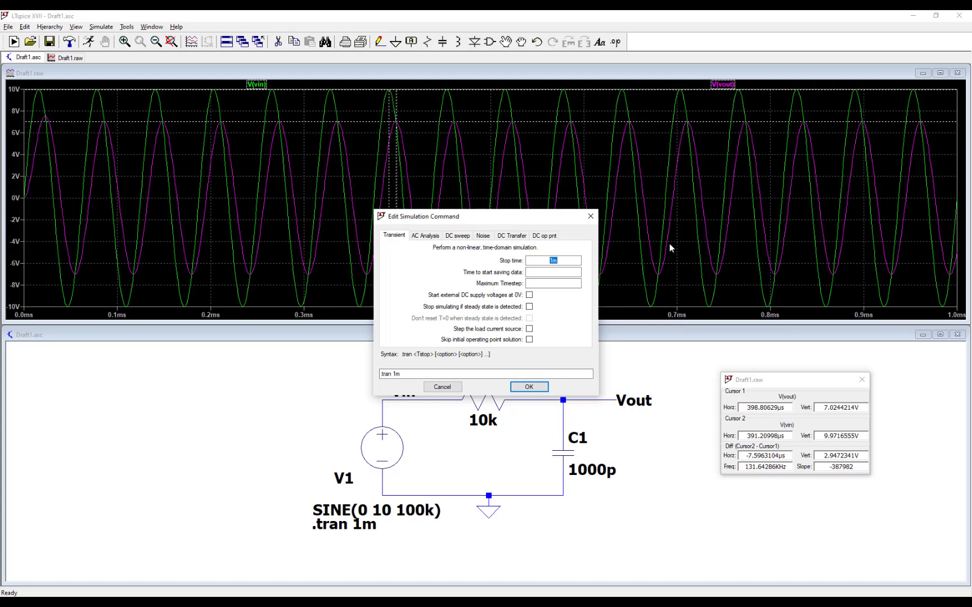
text(100u)
click(533, 388)
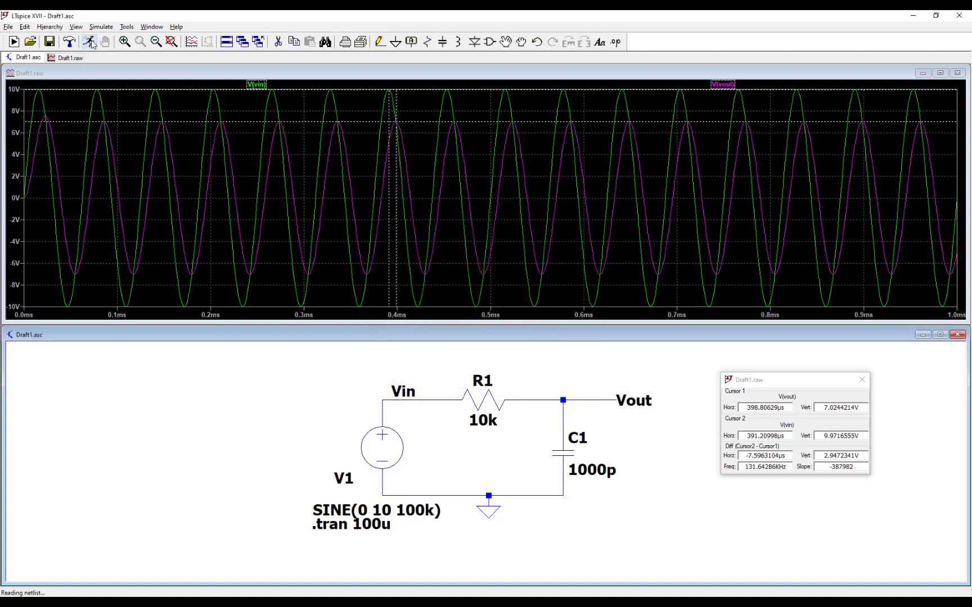
click(14, 42)
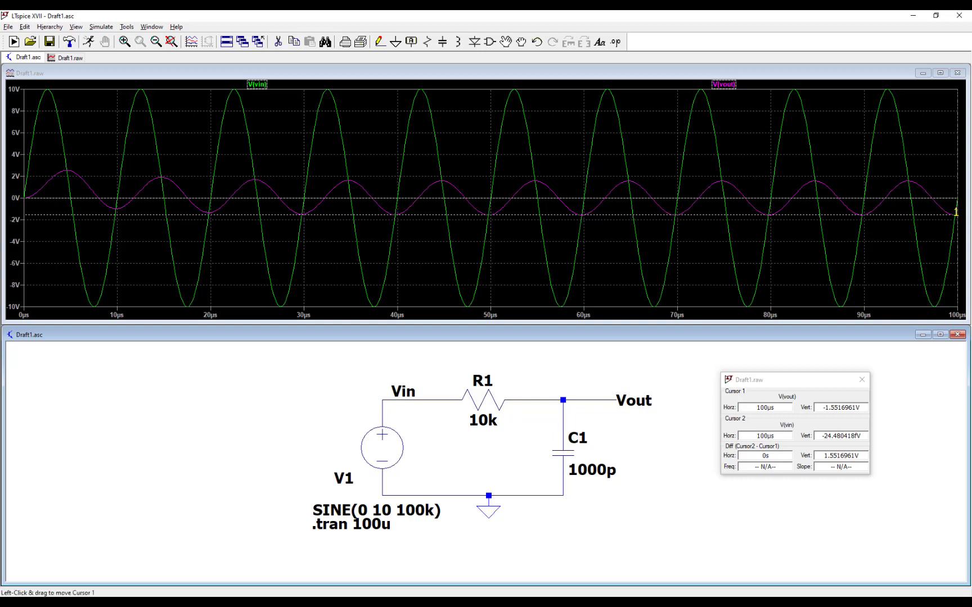
- Place the cursors on a V(vout) peak (1.61 V at 34.8 µs) and a V(vin) peak (9.97 V)
drag(962, 211, 349, 213)
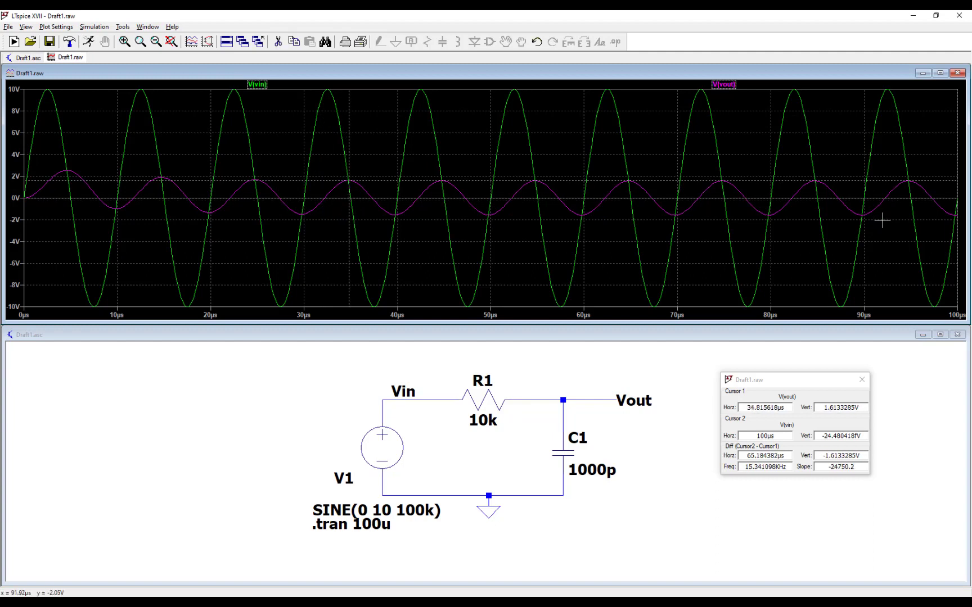
drag(956, 222, 326, 223)
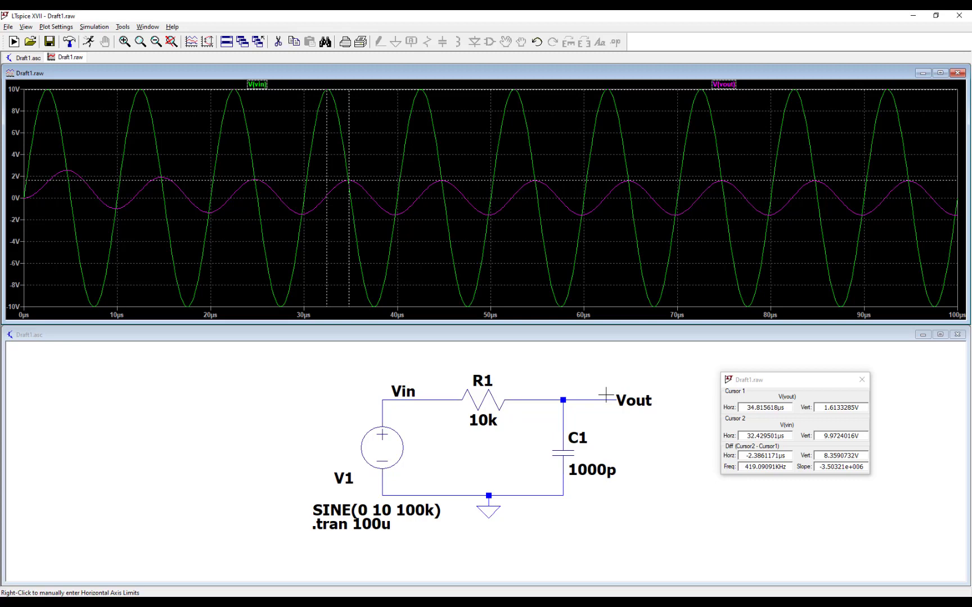
- Change source V1's sine frequency to 1MEG
right_click(382, 448)
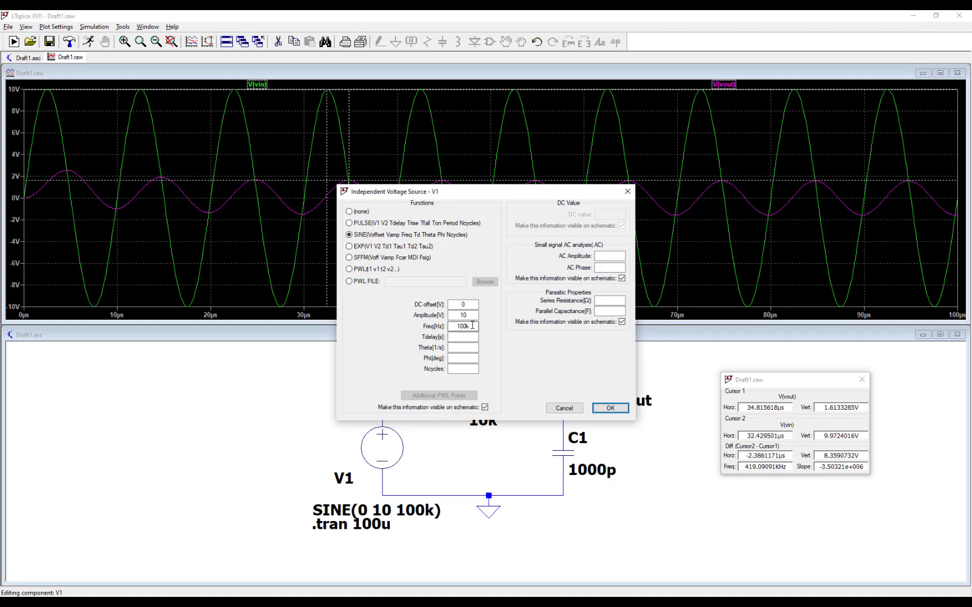
text(1)
text(MEG)
click(621, 409)
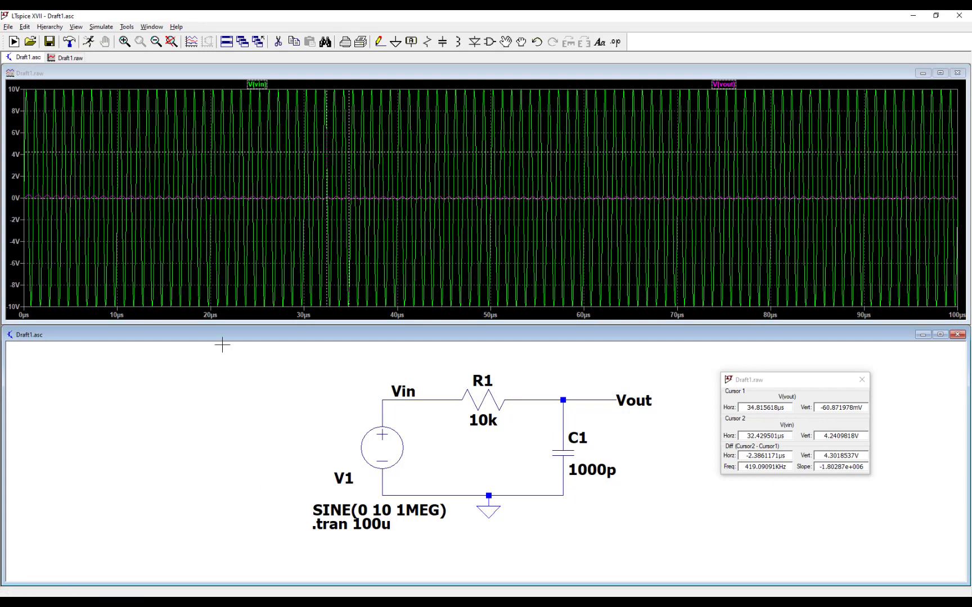
- Shorten the .tran stop time to 10u and simulate again
click(104, 27)
click(129, 125)
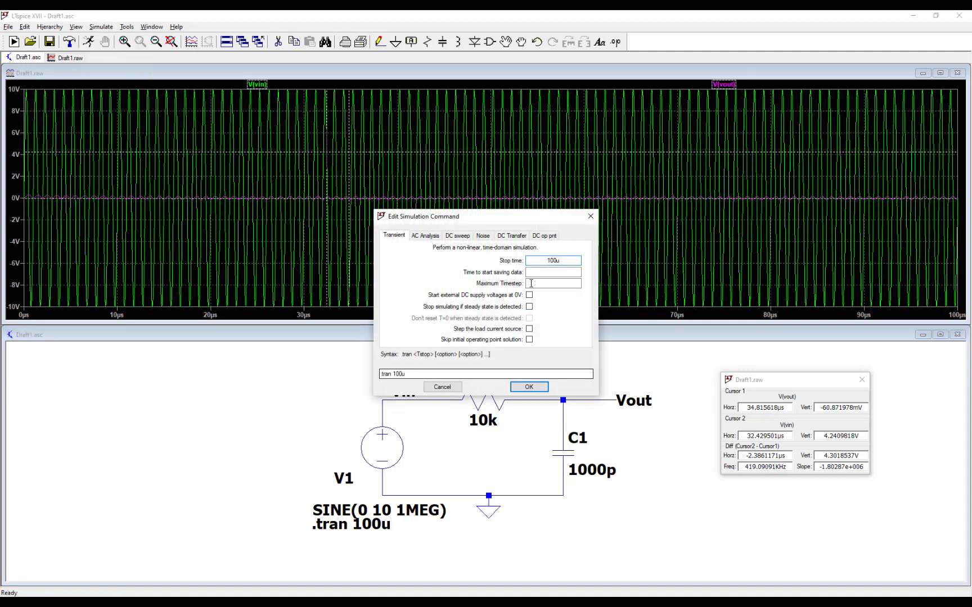
click(554, 260)
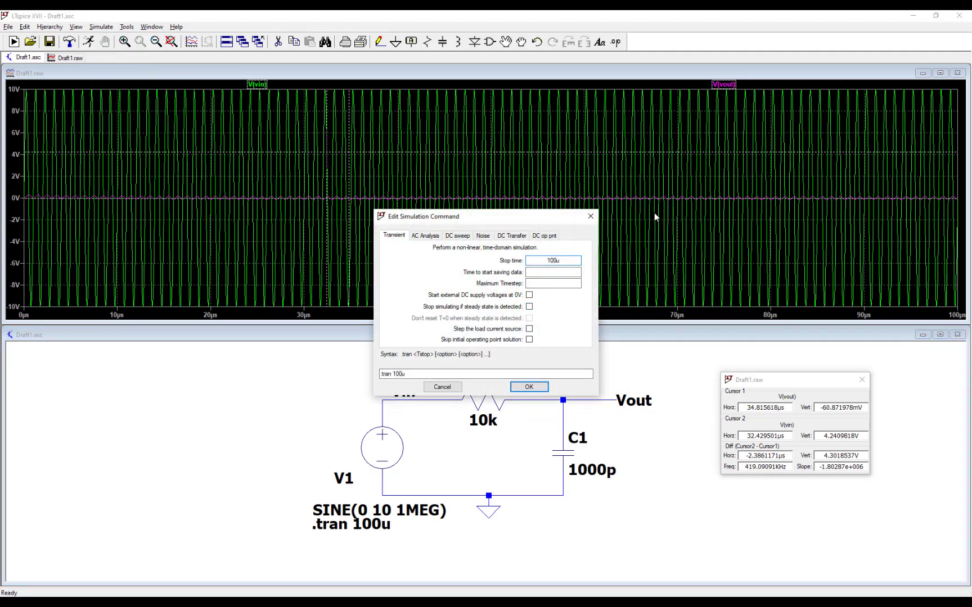
key(Delete)
click(543, 386)
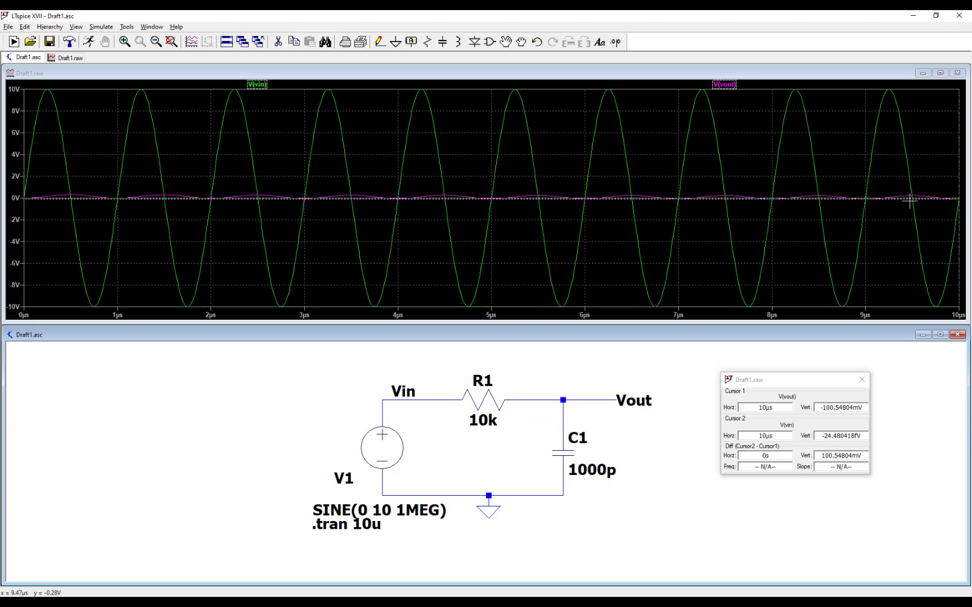
- Place the cursors on a V(vout) peak (259.9 mV at 4.49 µs) and a V(vin) peak (9.976 V)
drag(957, 198, 443, 202)
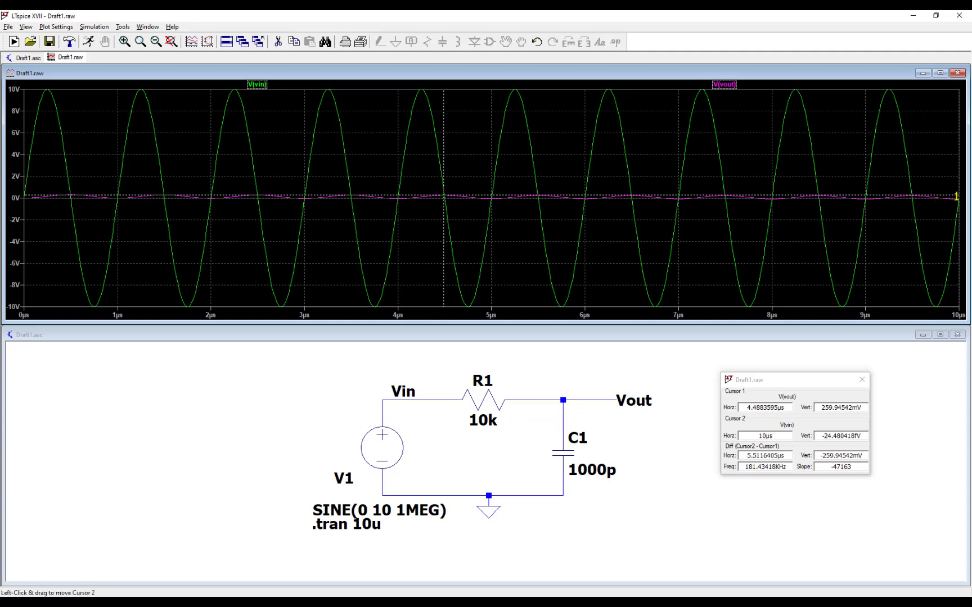
drag(957, 196, 423, 197)
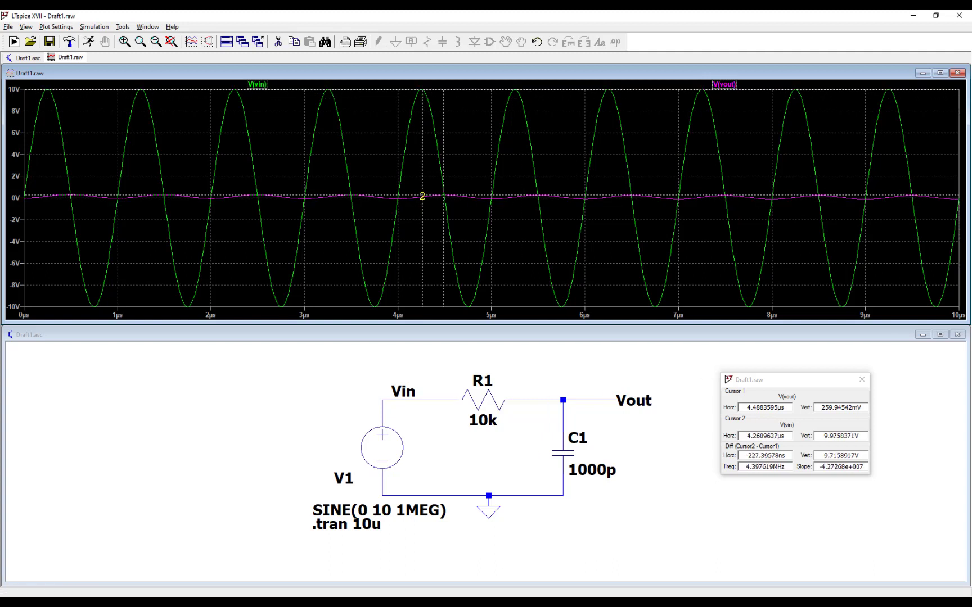
click(843, 427)
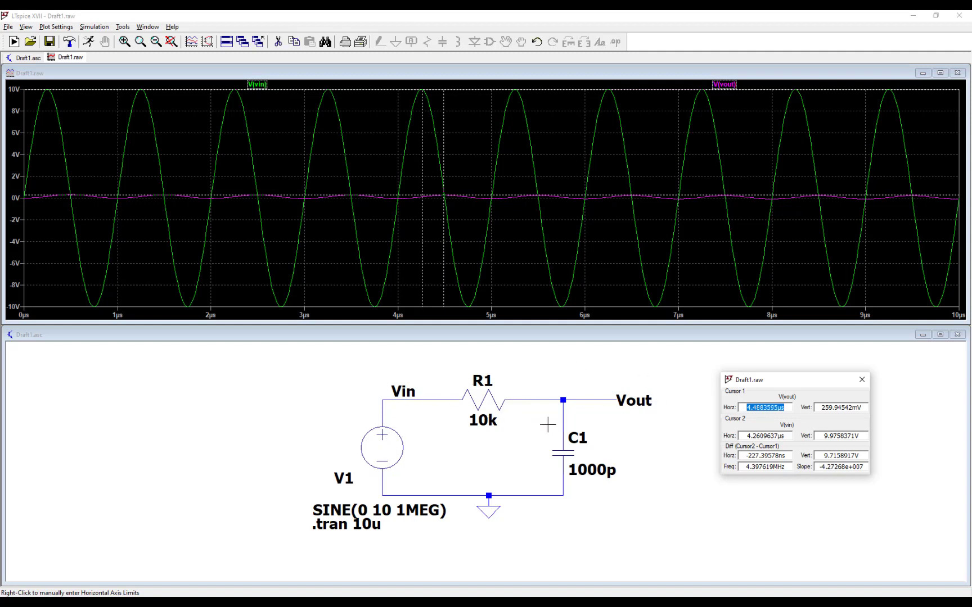
key(Return)
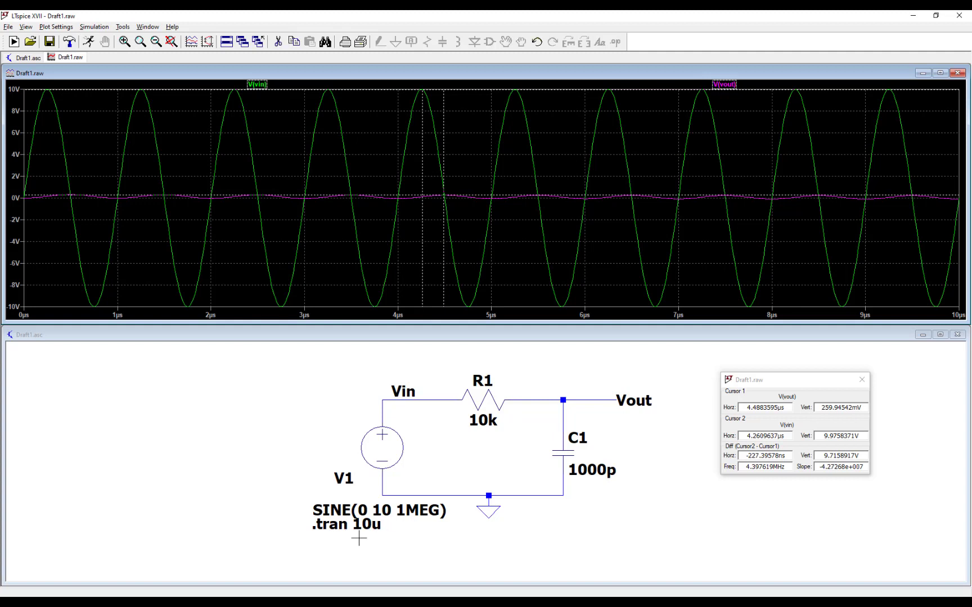
right_click(329, 529)
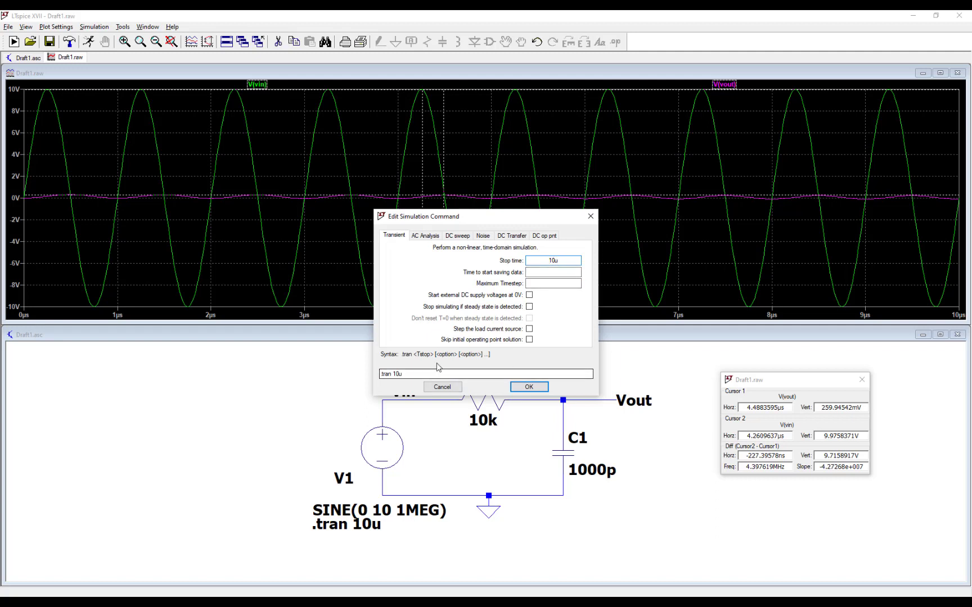
click(529, 387)
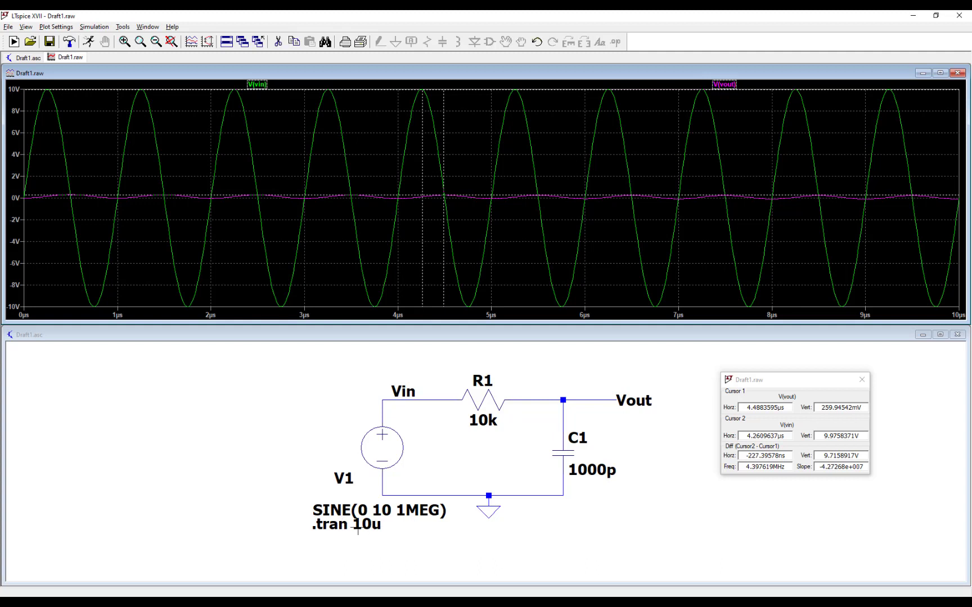
click(217, 341)
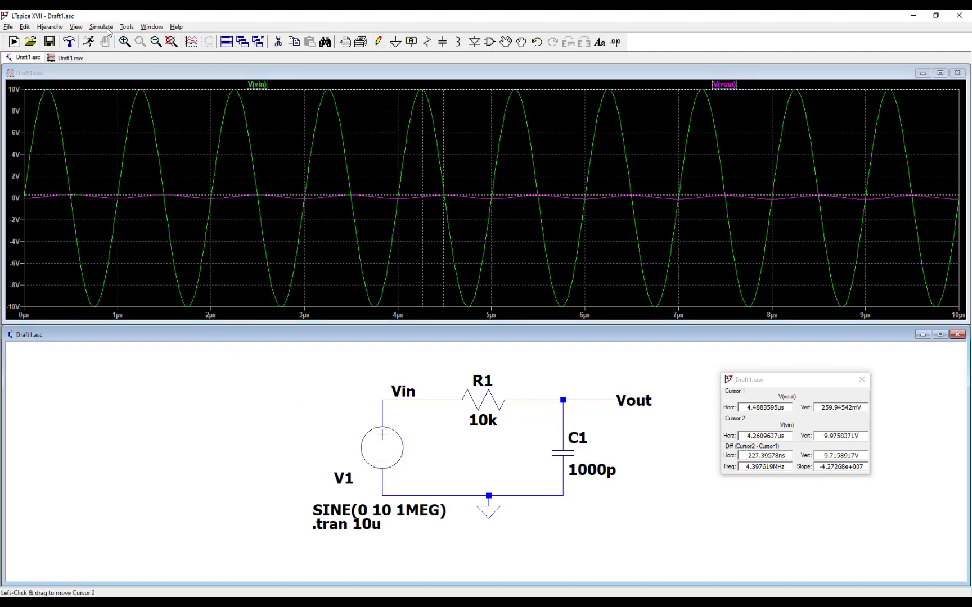
click(108, 32)
click(133, 128)
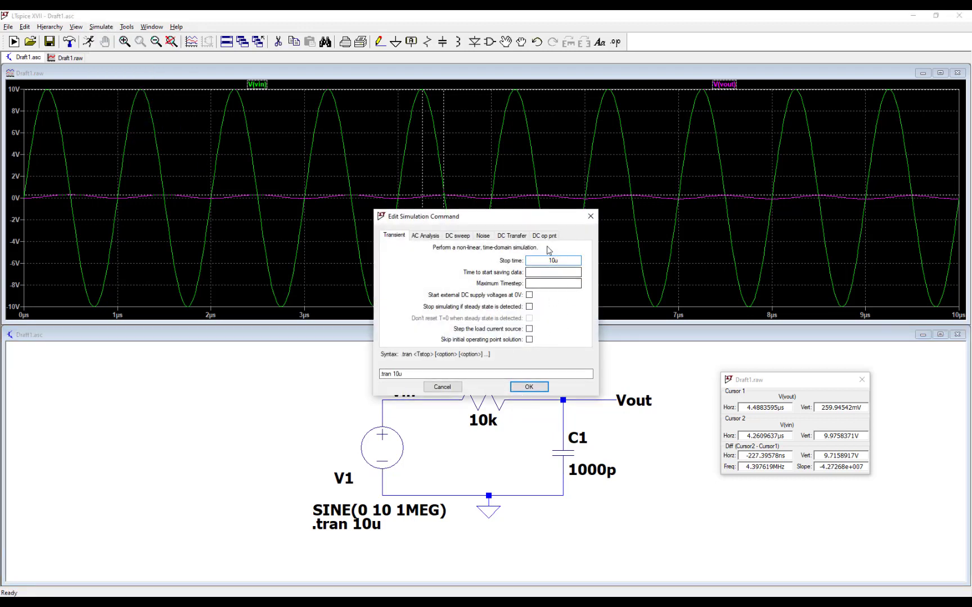
click(442, 387)
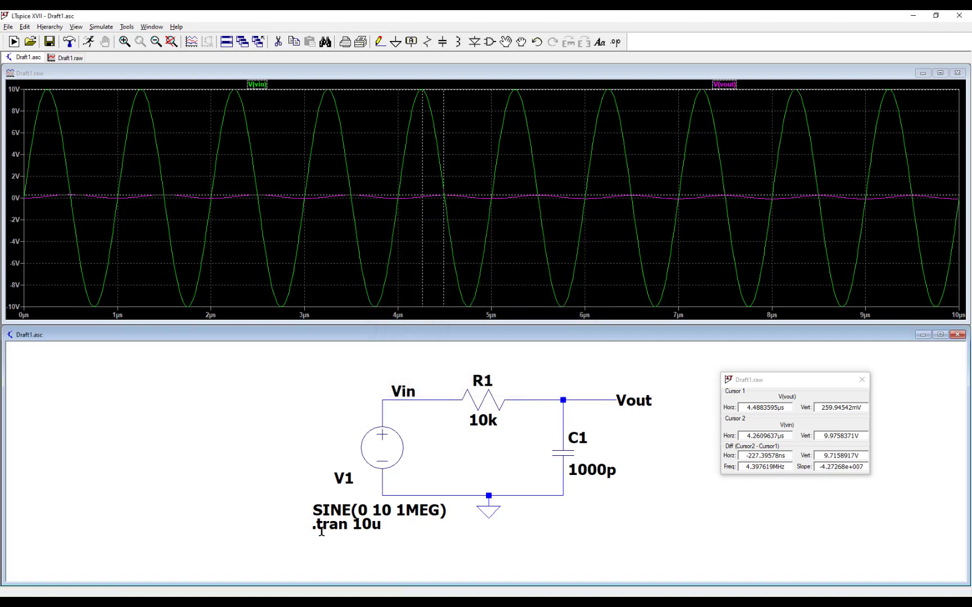
right_click(346, 528)
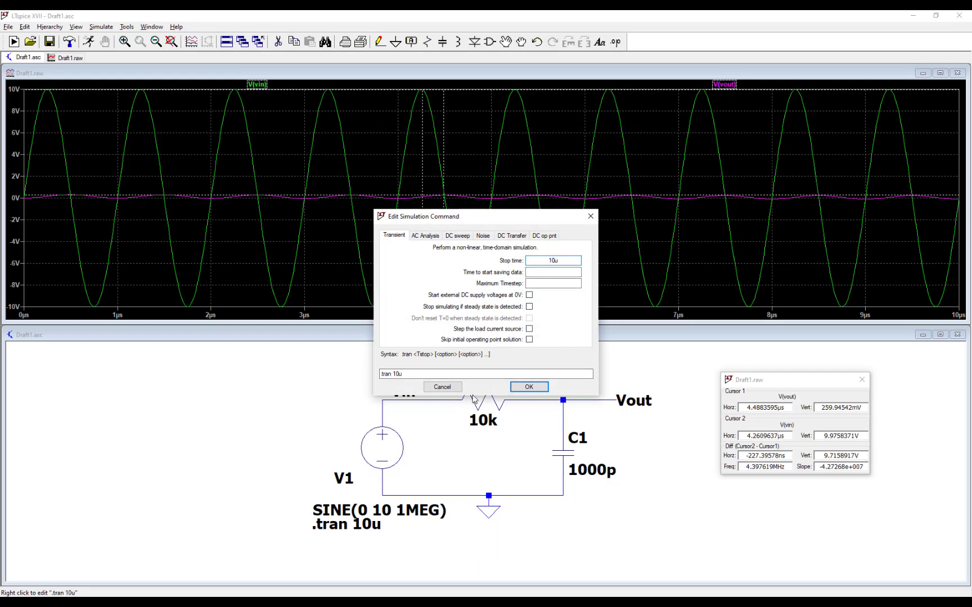
click(442, 387)
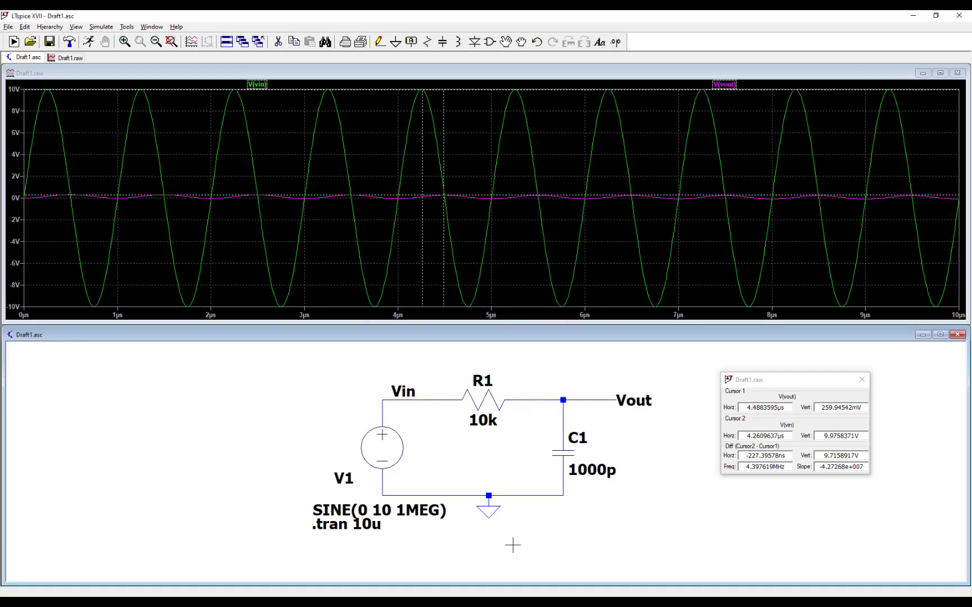